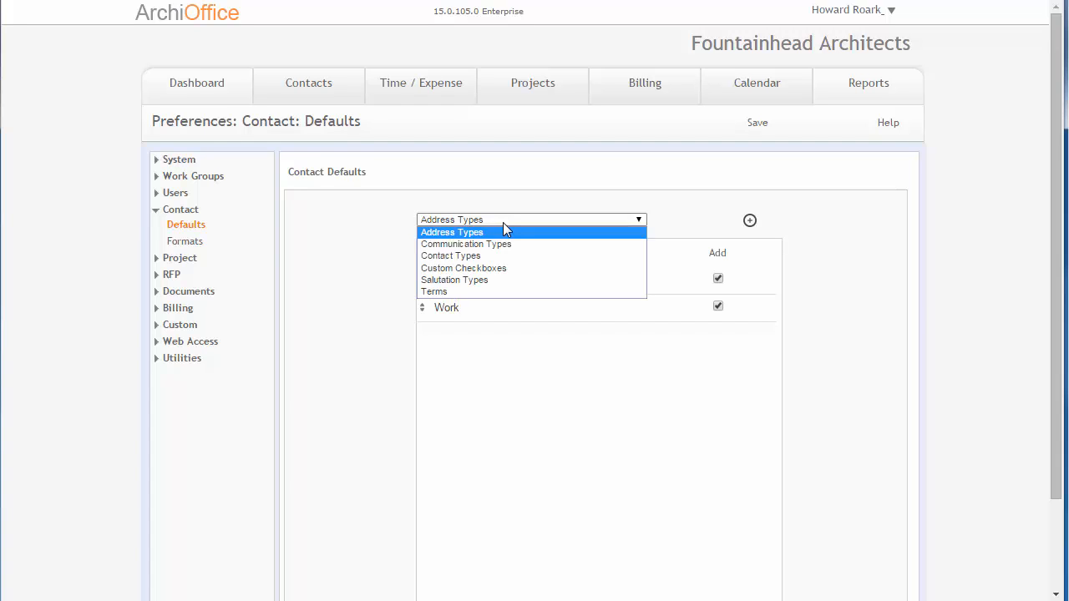
Step: Open the Akston Engineering contact's record and compare its Work and Home address details
left_click(501, 226)
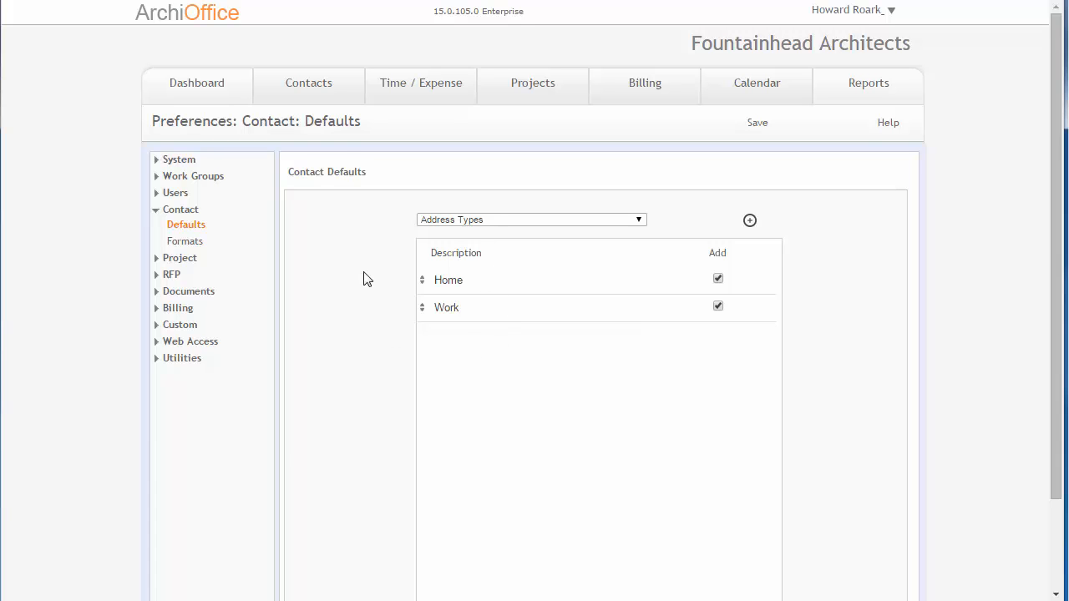
left_click(335, 94)
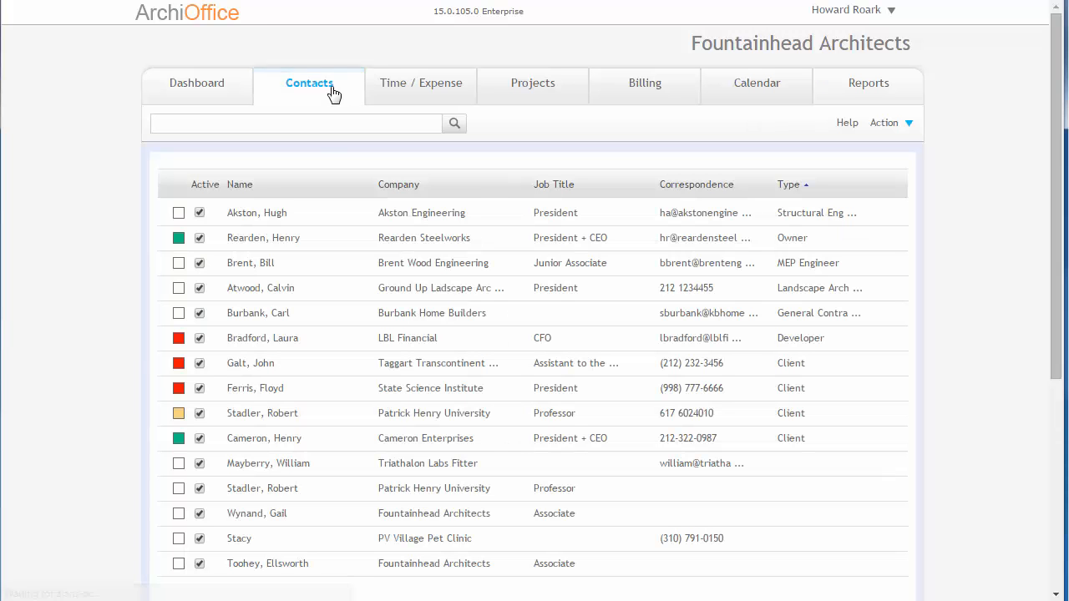
left_click(306, 216)
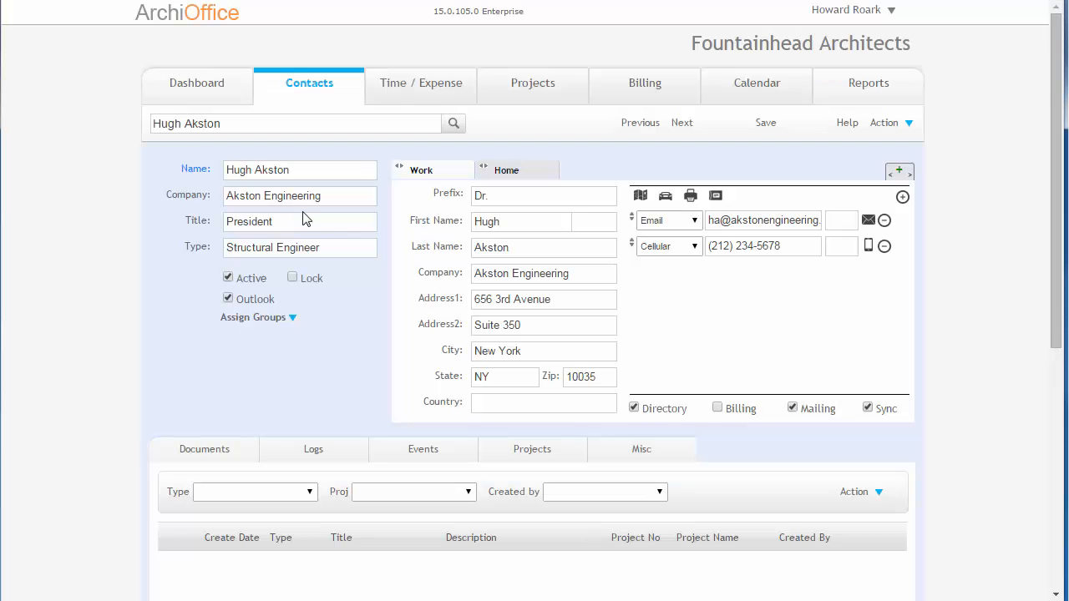
left_click(305, 199)
left_click(508, 171)
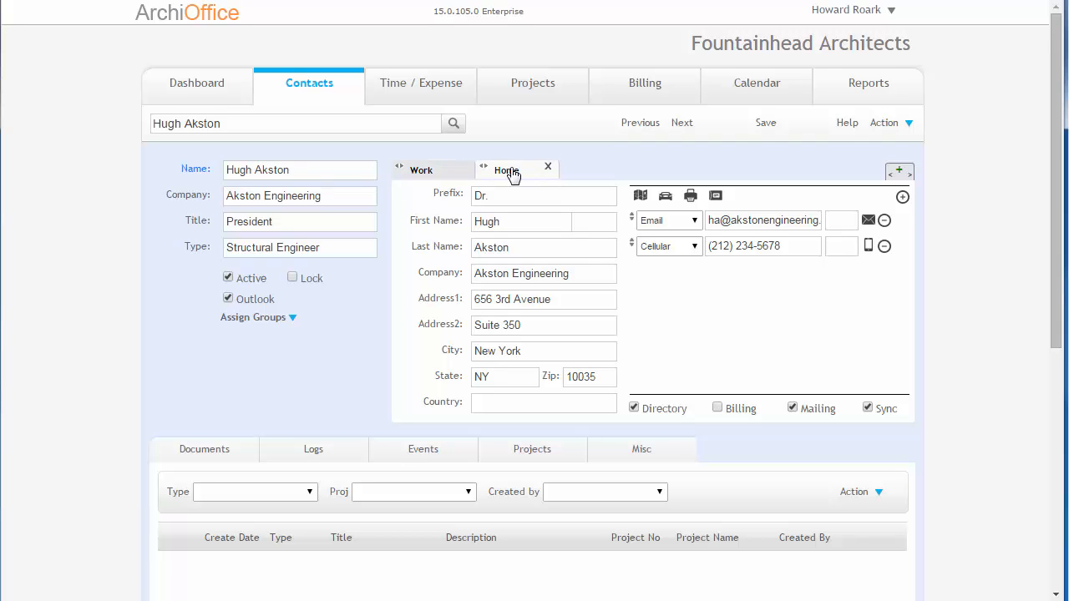
left_click(426, 171)
left_click(522, 172)
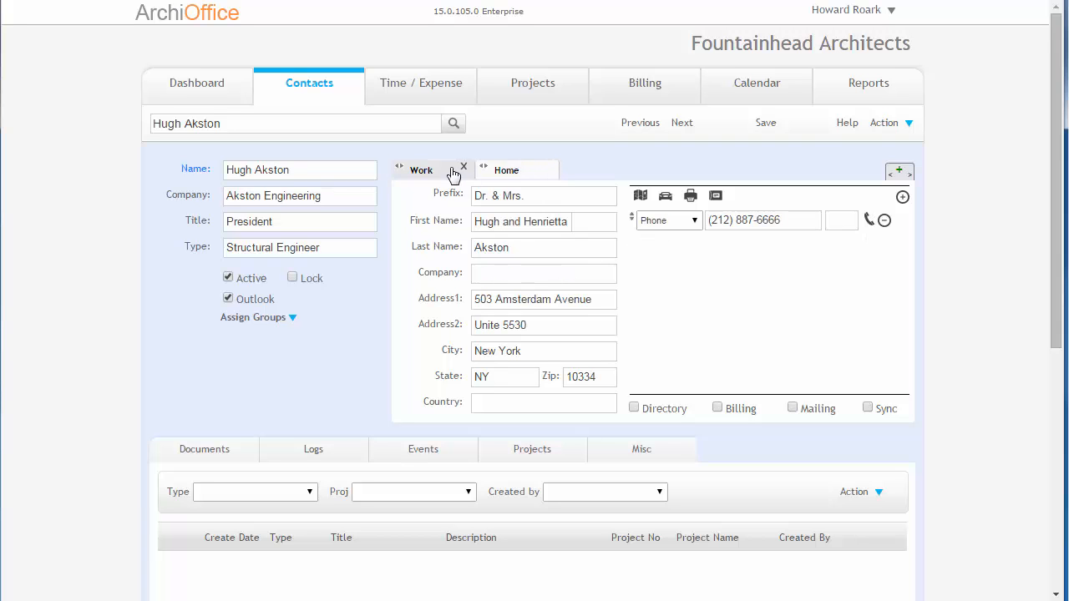
left_click(507, 172)
left_click(423, 172)
left_click(506, 173)
left_click(505, 172)
Step: Return to the contact defaults in Preferences and turn off the Add option for the Home address type
left_click(835, 10)
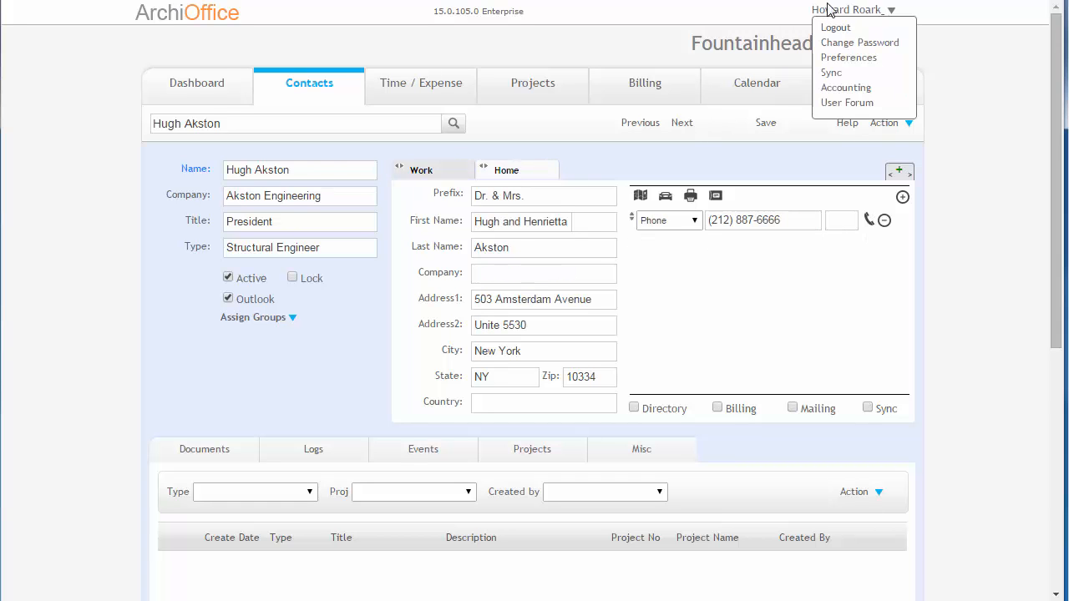
left_click(839, 58)
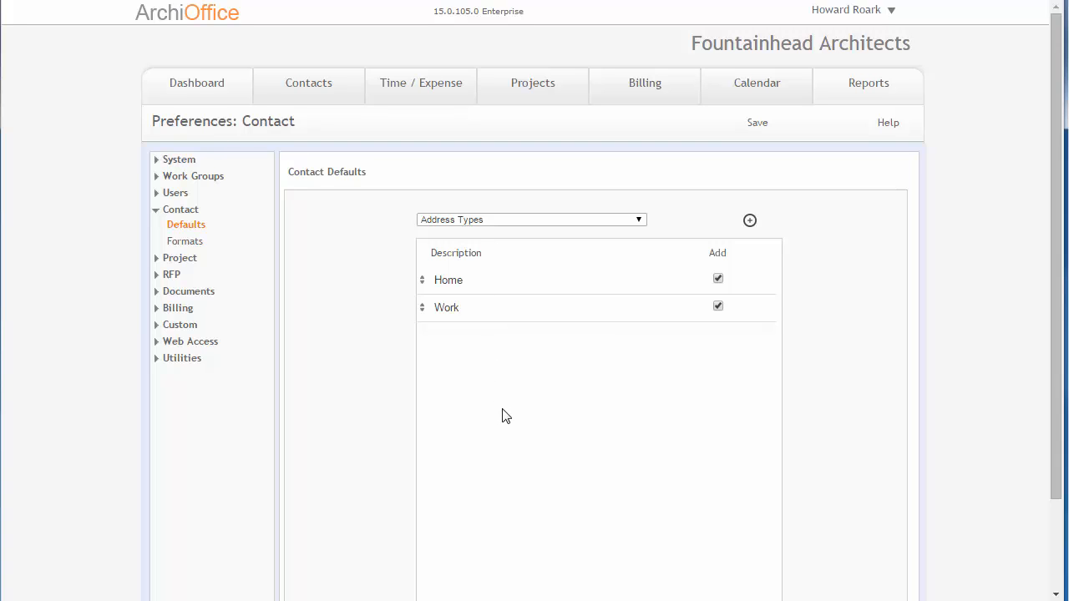
left_click(718, 279)
Step: View the Communication Types defaults and compare them with the communication choices offered on the Akston Engineering contact's record
left_click(474, 222)
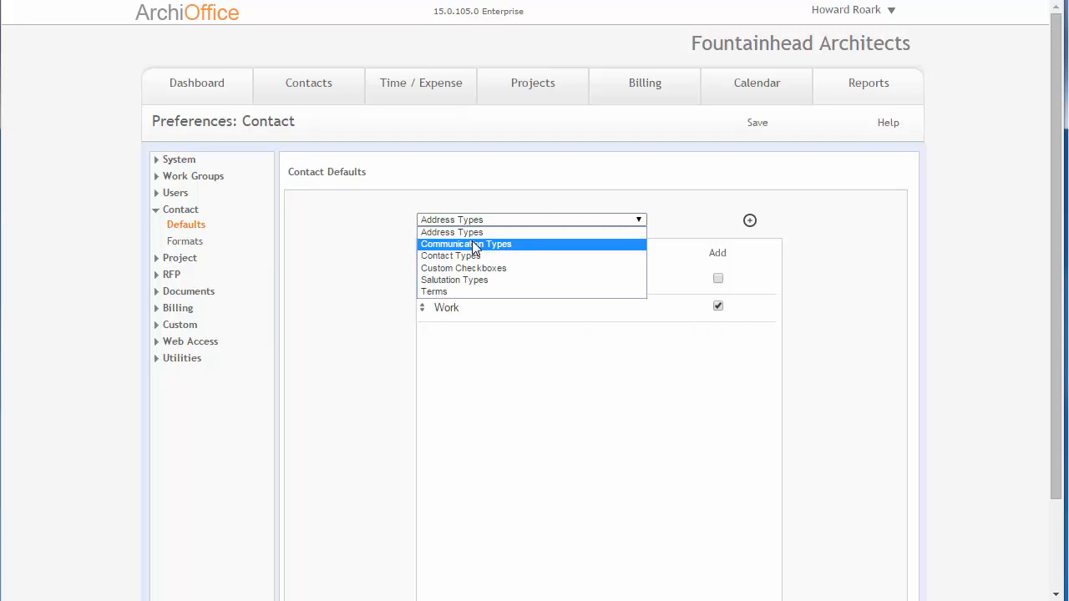
left_click(474, 245)
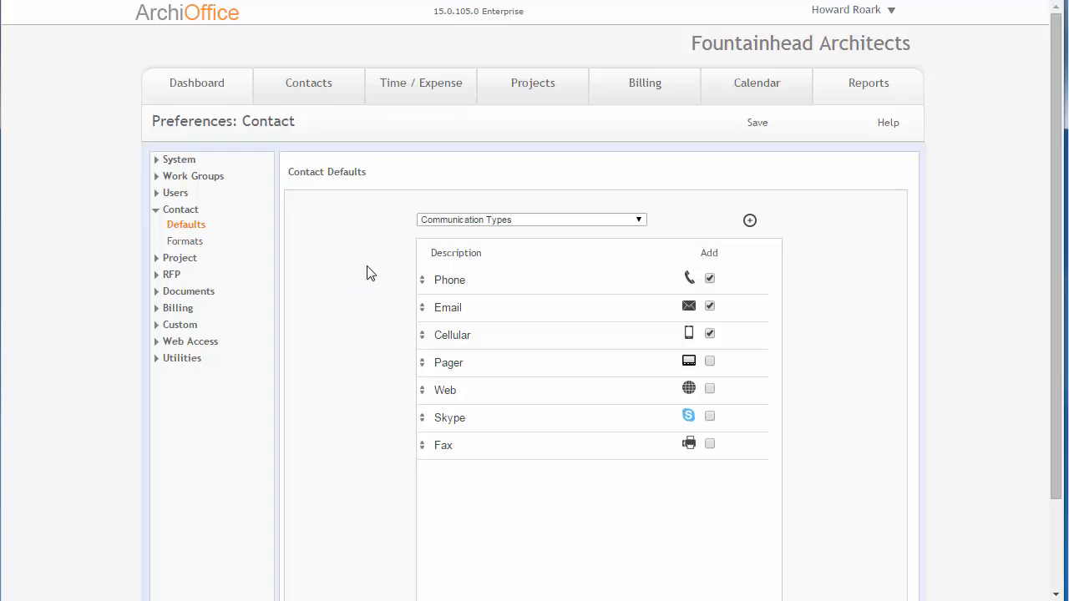
mouse_move(461, 286)
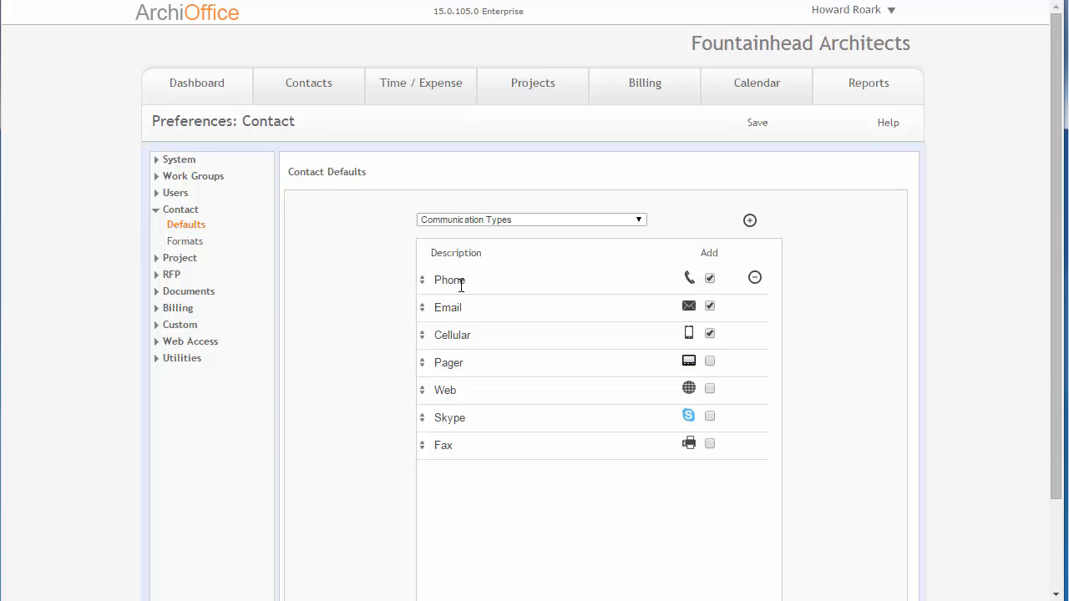
left_click(322, 86)
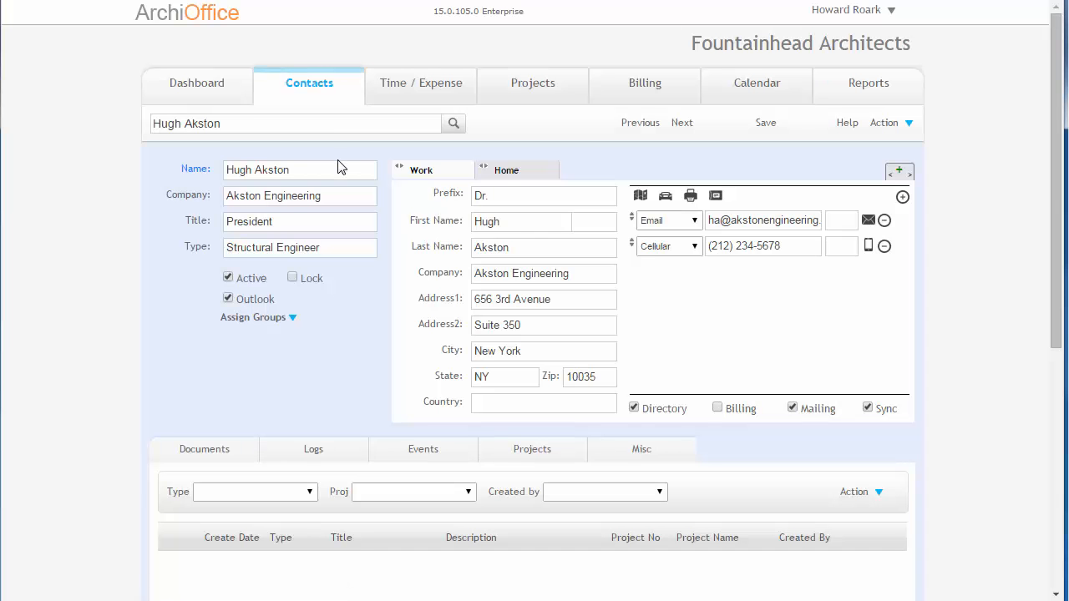
left_click(695, 223)
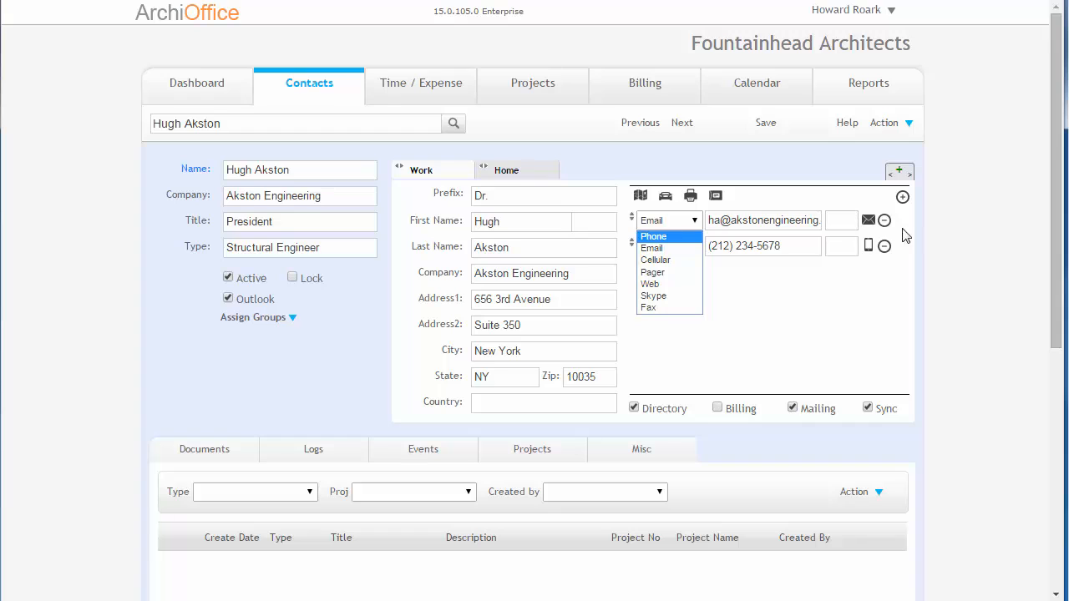
left_click(898, 325)
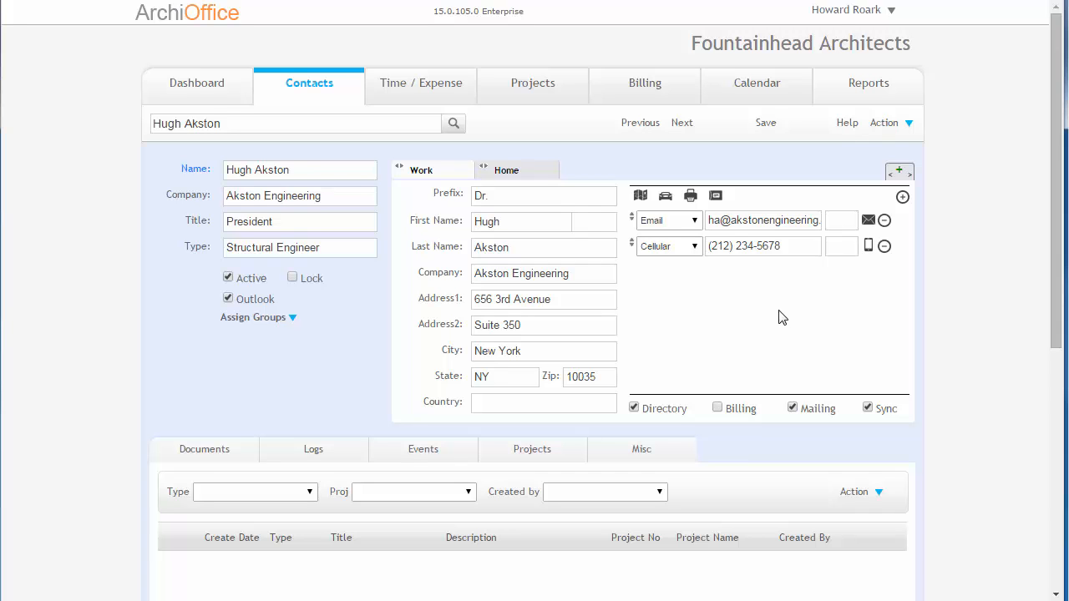
Step: In the Communication Types contact defaults, assign the telephone handset icon to the Phone type
left_click(848, 10)
left_click(849, 56)
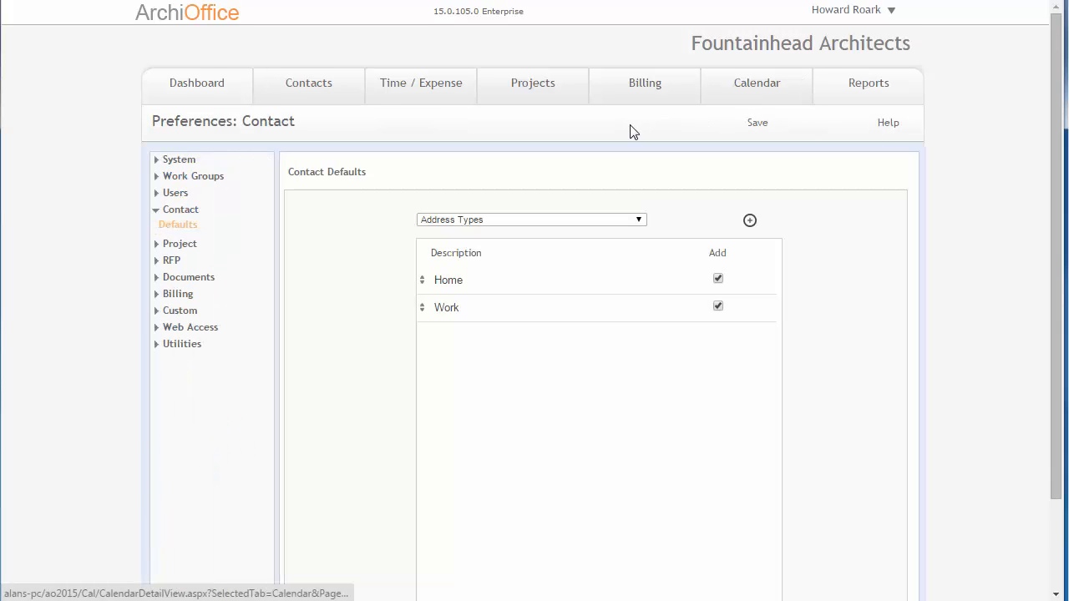
left_click(532, 220)
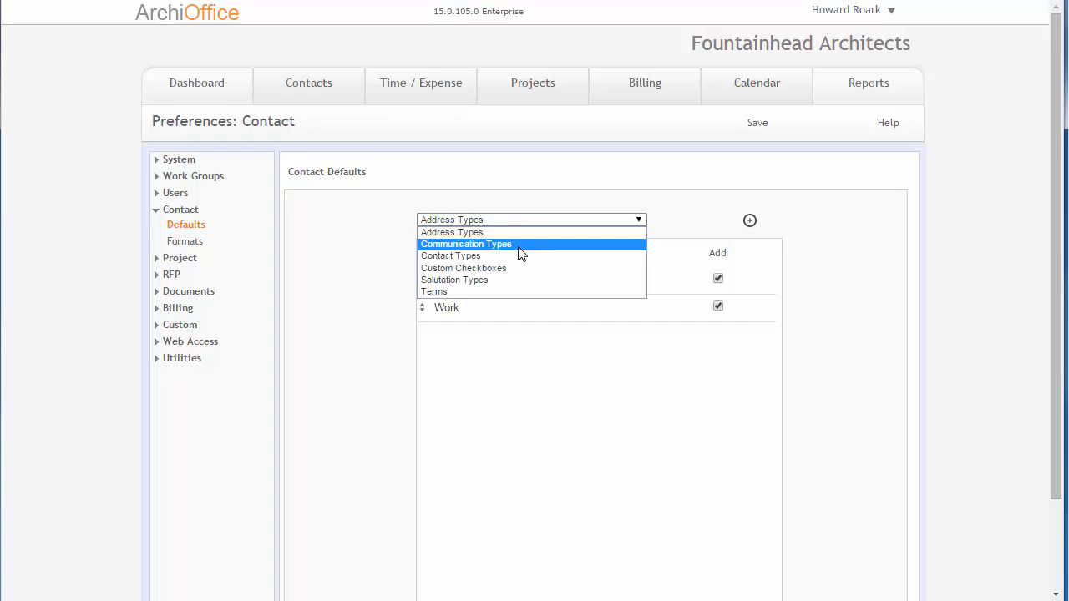
left_click(519, 242)
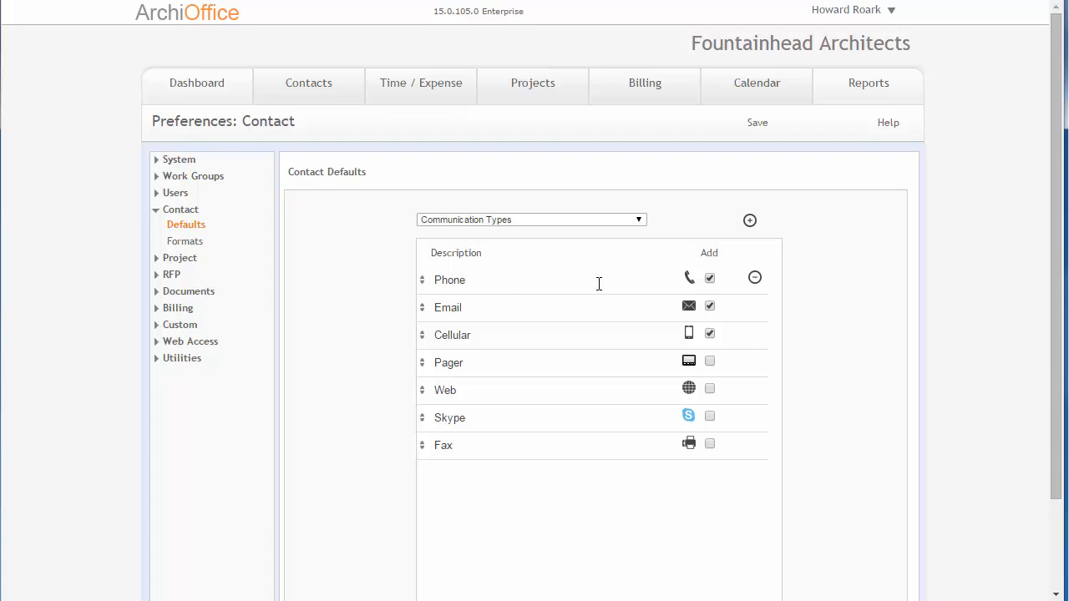
left_click(688, 280)
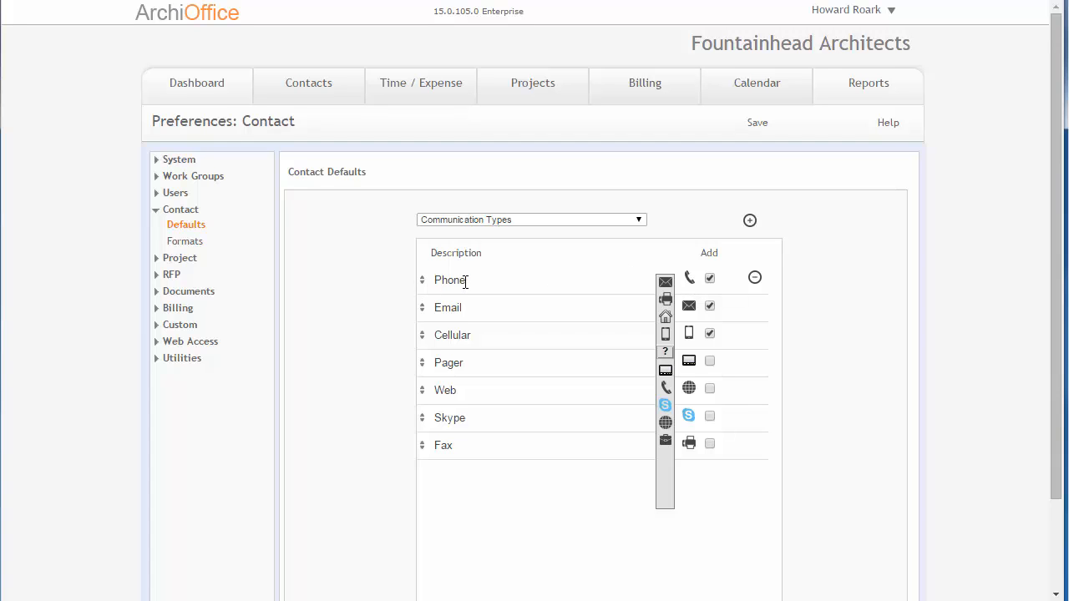
left_click(664, 387)
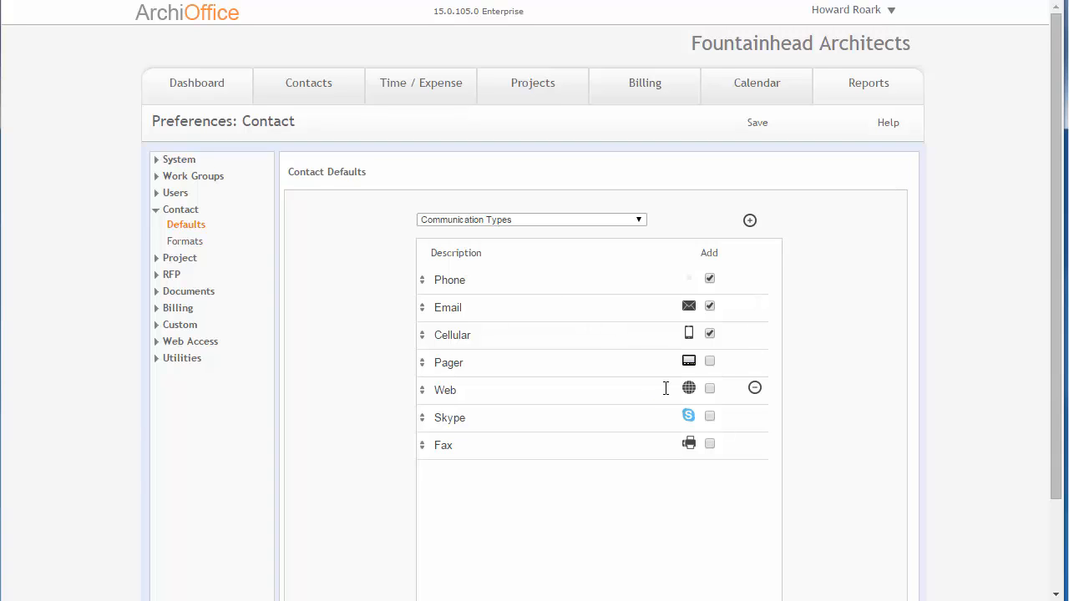
left_click(689, 281)
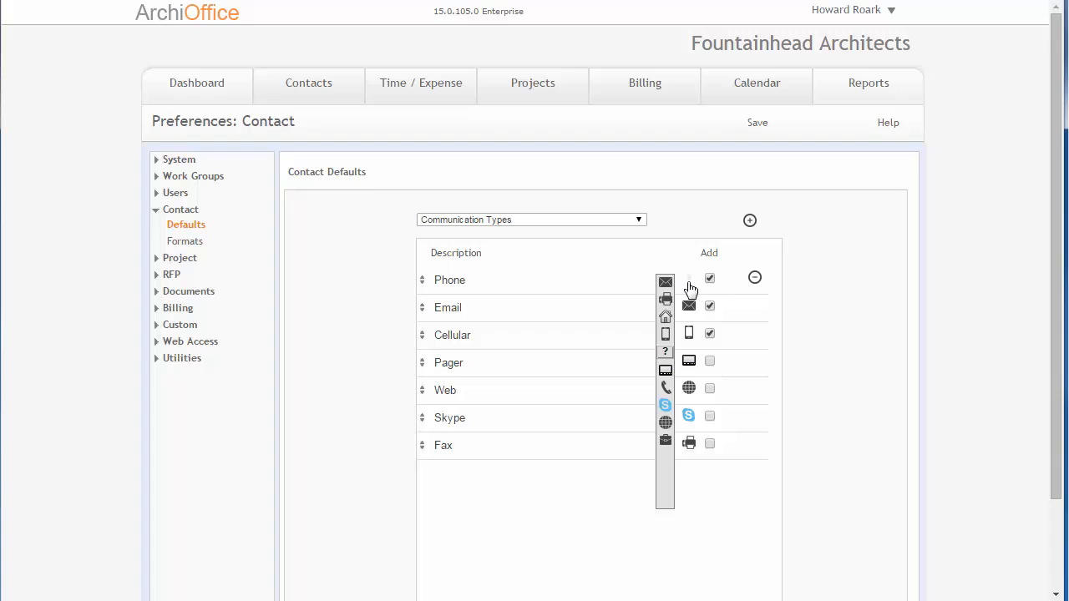
left_click(665, 387)
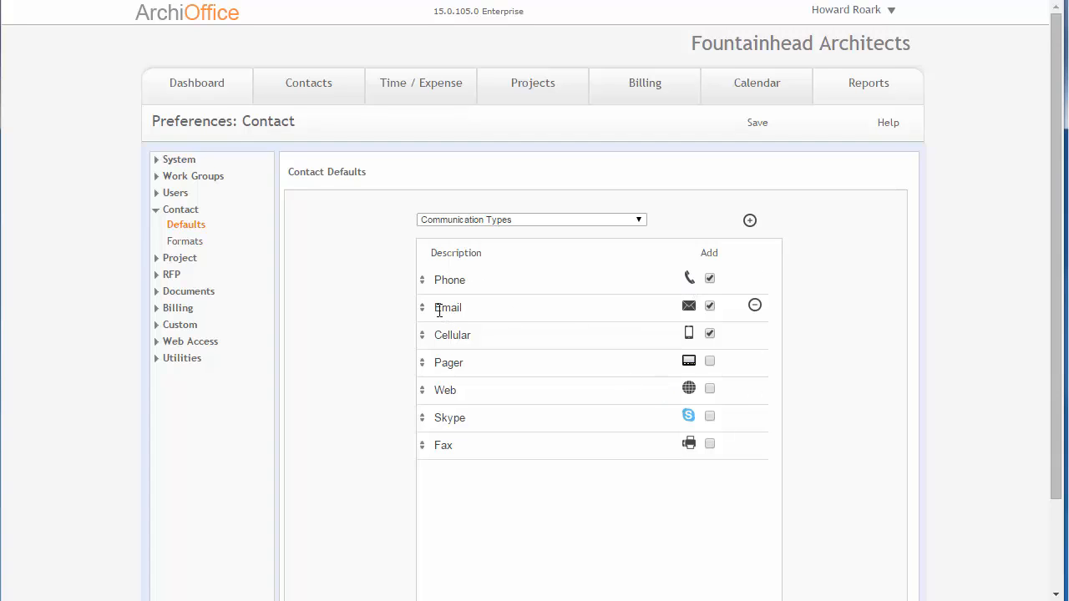
Step: Try renaming the Email communication type as "Mickey MOuse", then restore its description to "Email"
left_click_drag(439, 311, 491, 308)
type("Mickey MOuse")
left_click(690, 310)
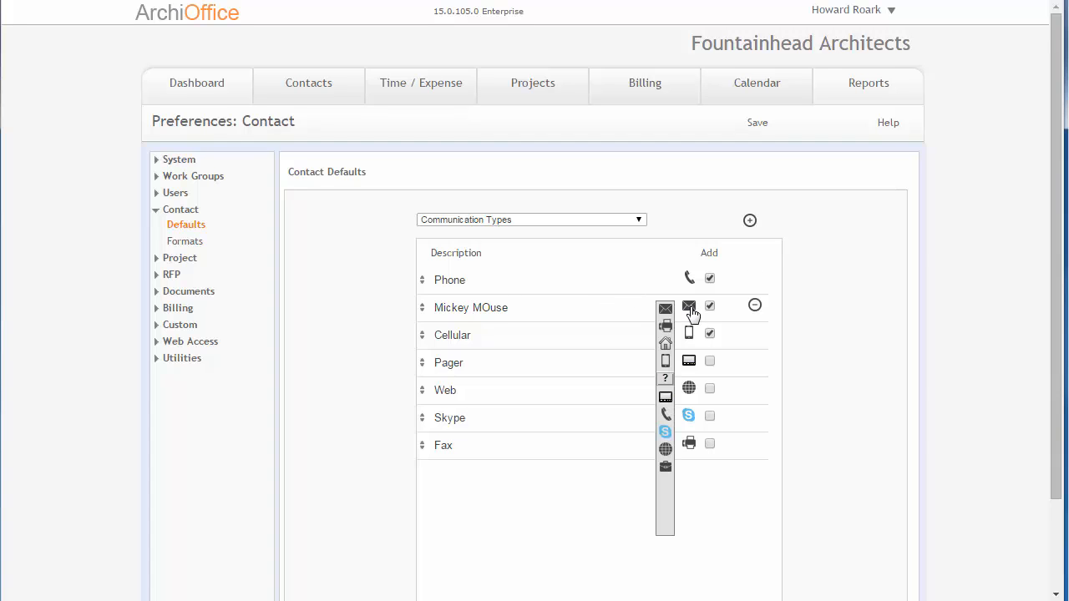
left_click_drag(563, 306, 439, 306)
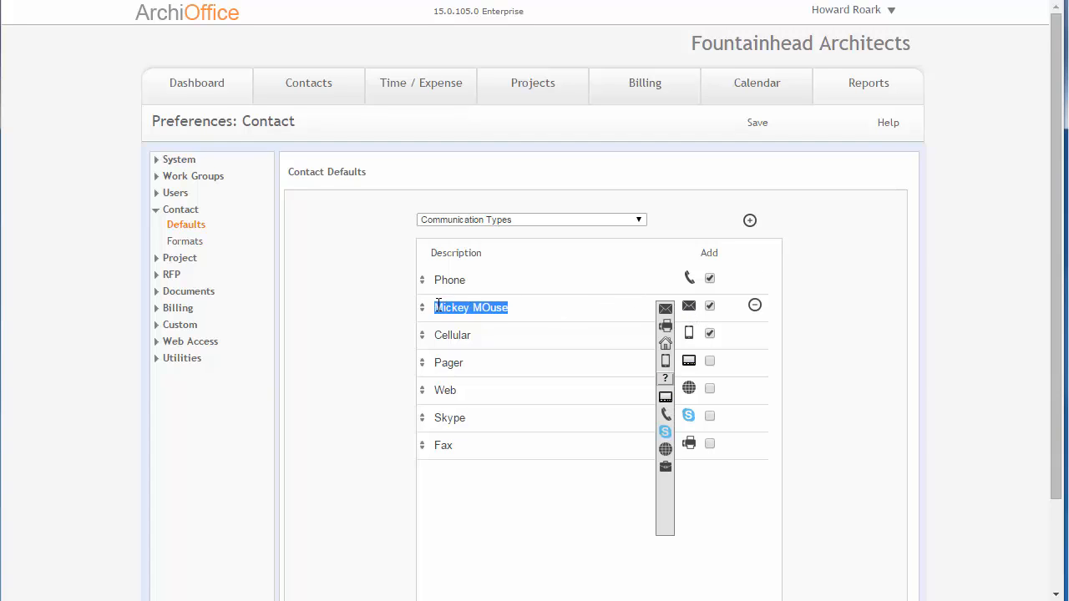
type("Email")
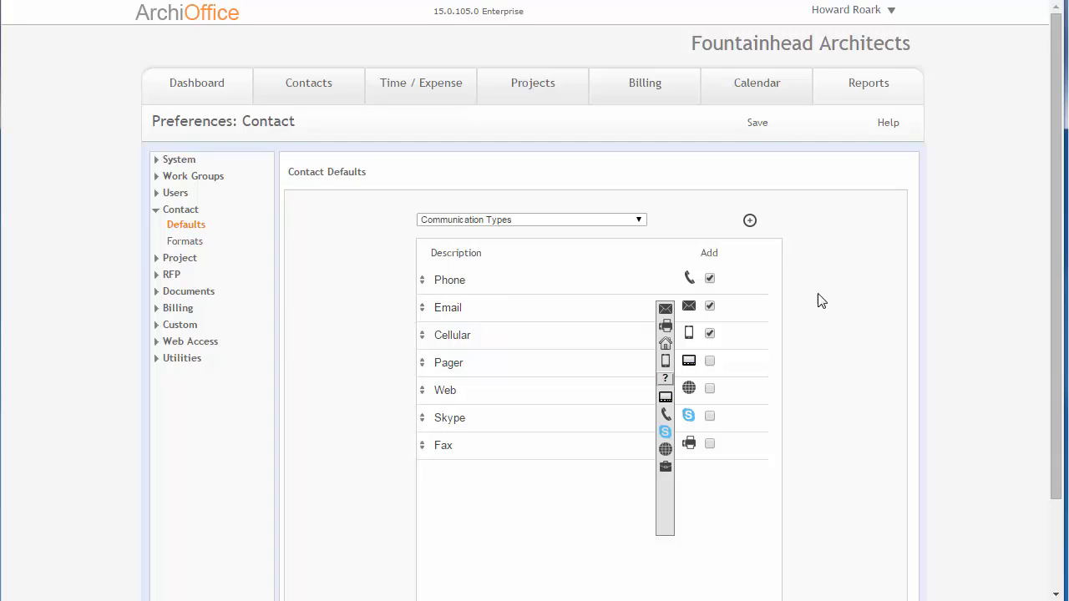
Step: Save the Communication Types defaults
left_click(709, 278)
left_click(757, 125)
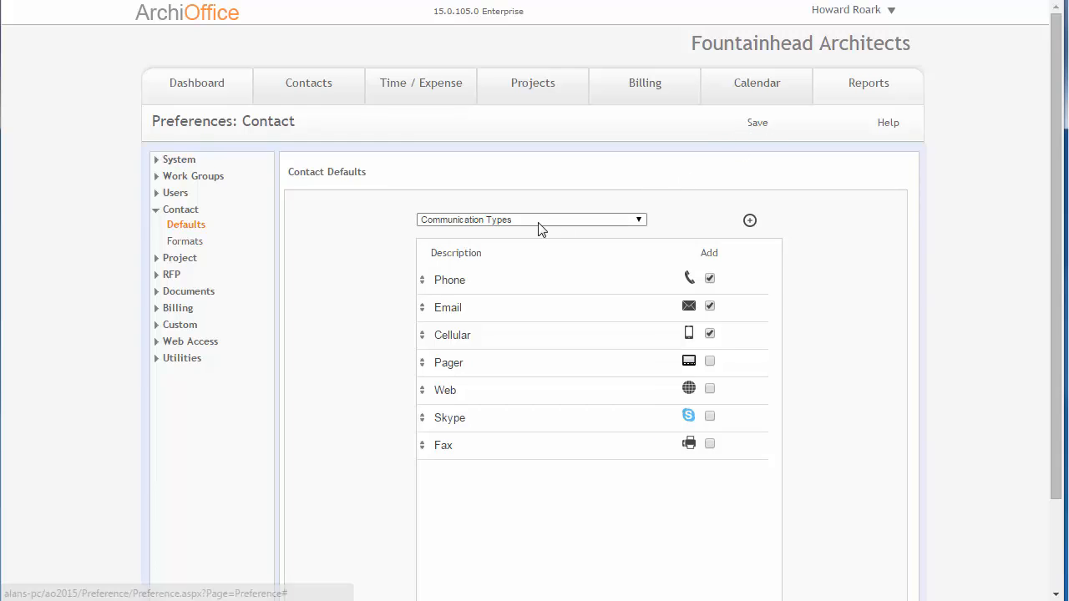
Step: View the Contact Types defaults and compare them with the Type choices on the Akston Engineering contact's record
left_click(537, 222)
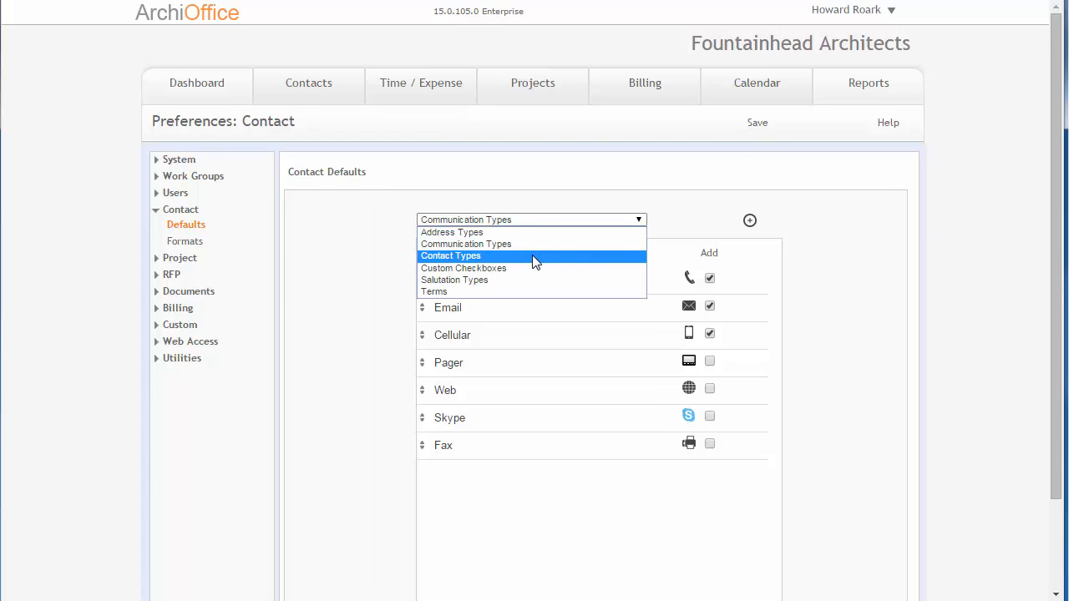
left_click(533, 255)
scroll(359, 282, "down", 1)
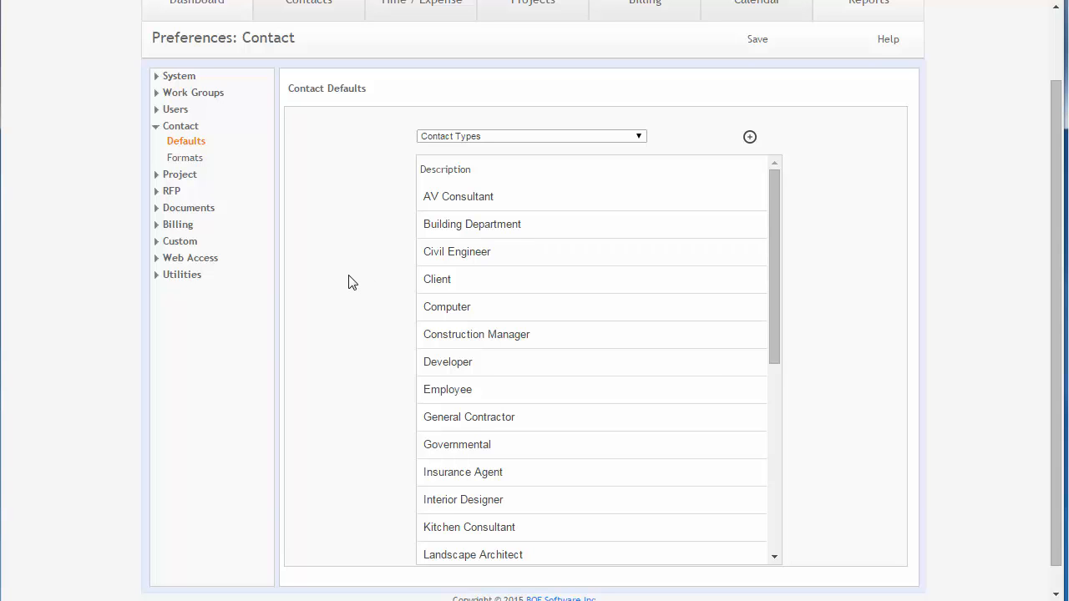
scroll(349, 284, "up", 1)
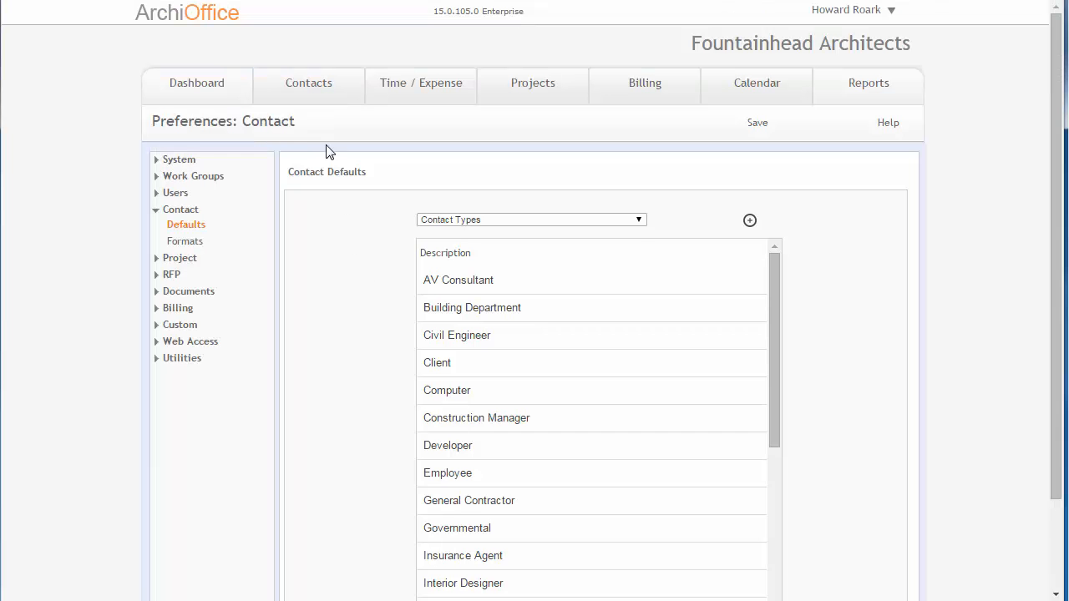
left_click(313, 86)
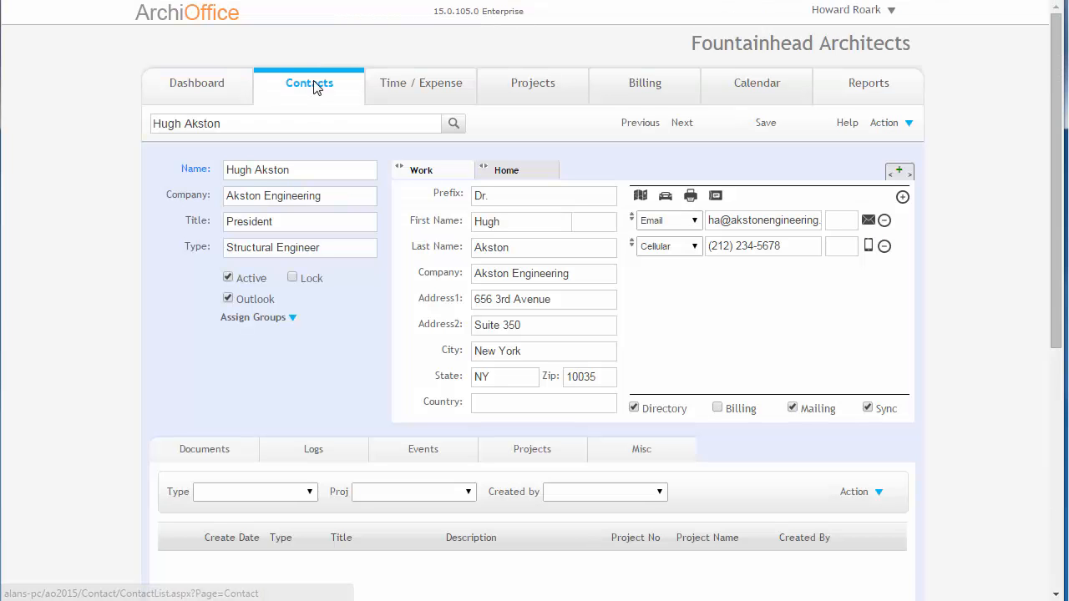
left_click(331, 251)
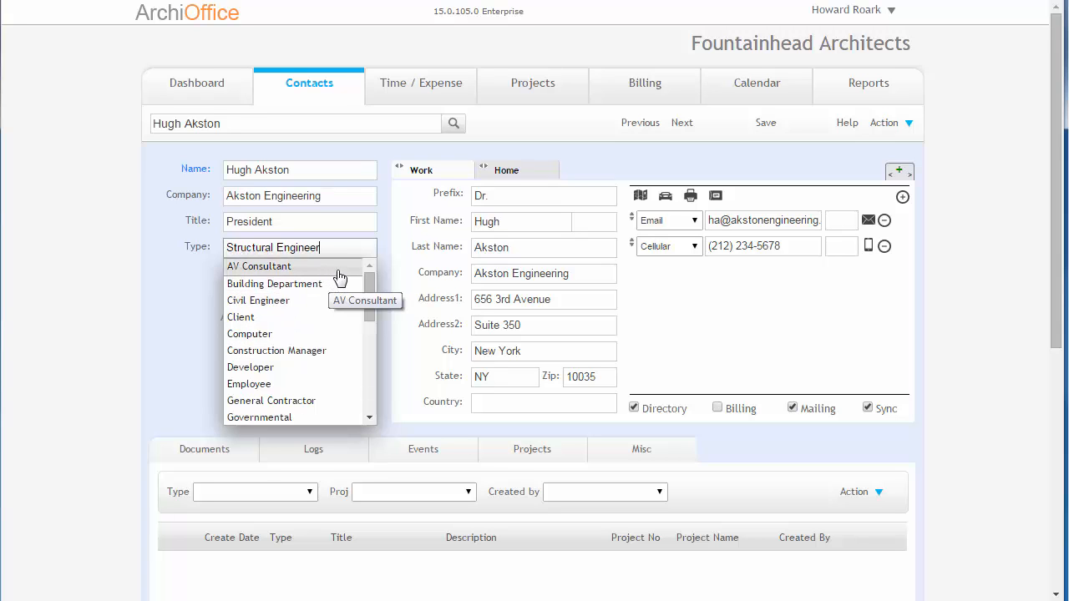
Step: Try adding the custom text "asdf" to the contact's Type, then restore it to Structural Engineer
type("asdf")
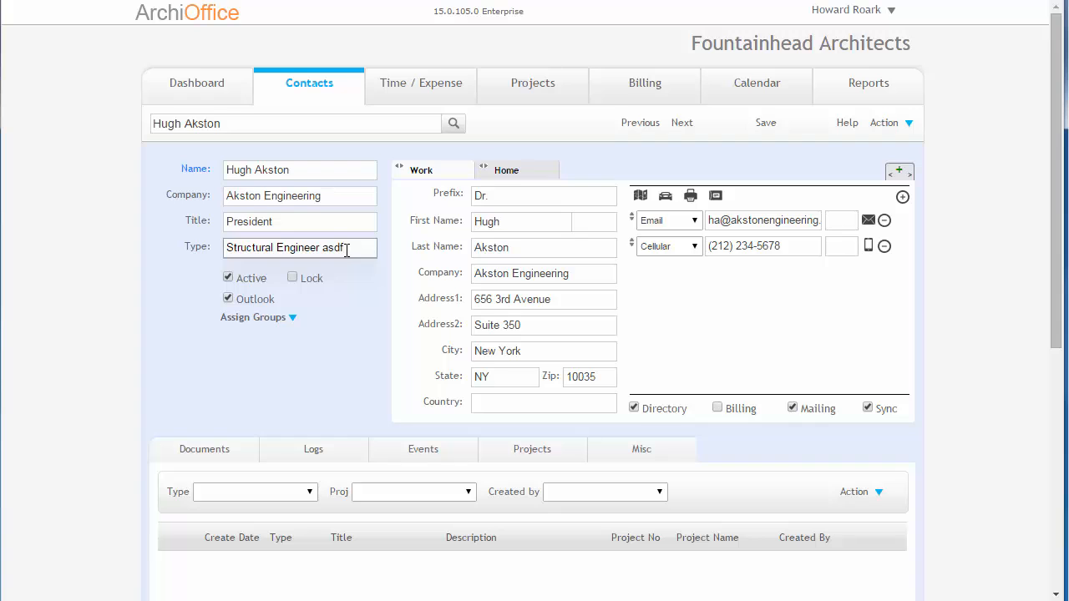
key("BackSpace")
key("BackSpace")
key("BackSpace")
key("BackSpace")
key("BackSpace")
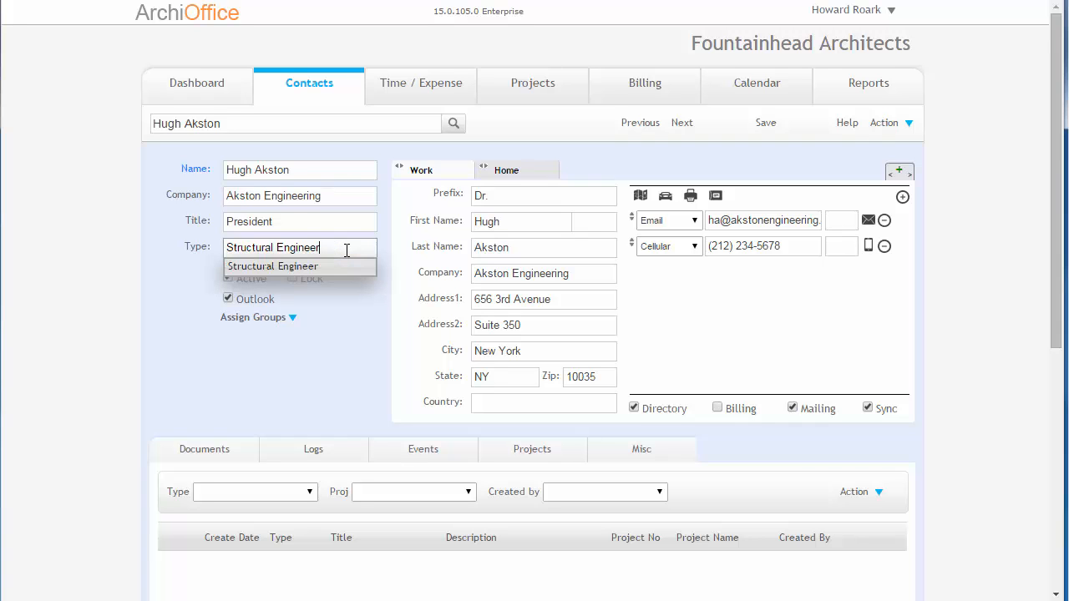
Step: Return to Preferences and display the Contact Types list in the contact defaults
mouse_move(845, 13)
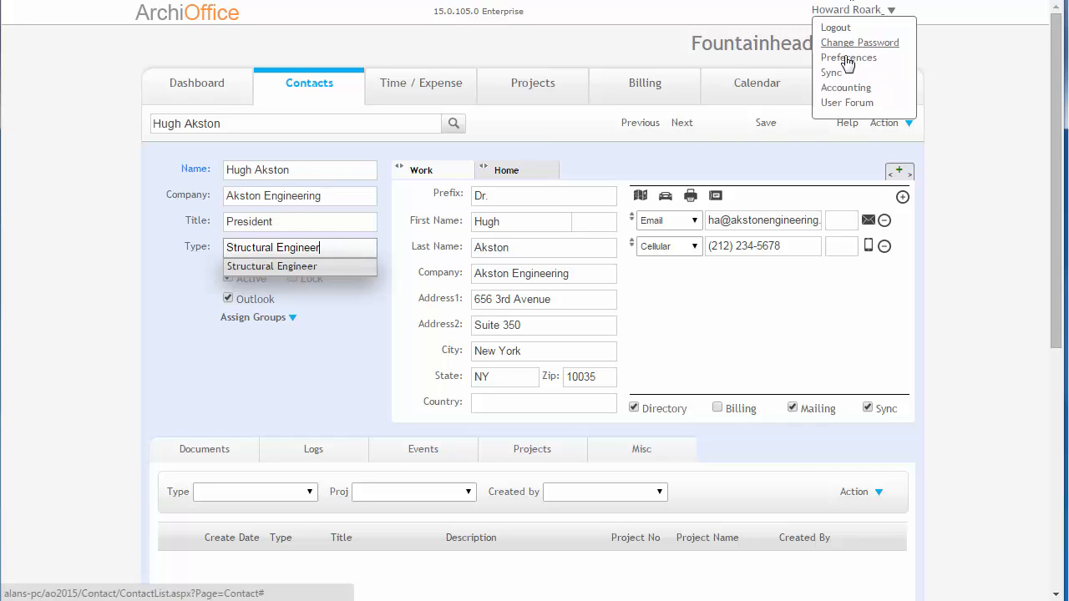
left_click(847, 60)
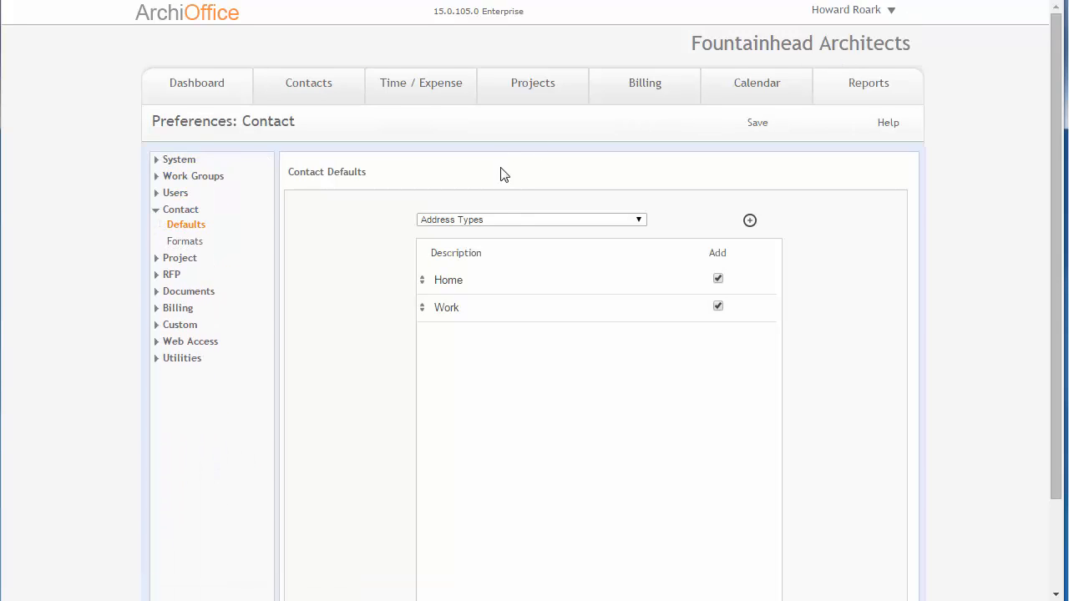
left_click(512, 221)
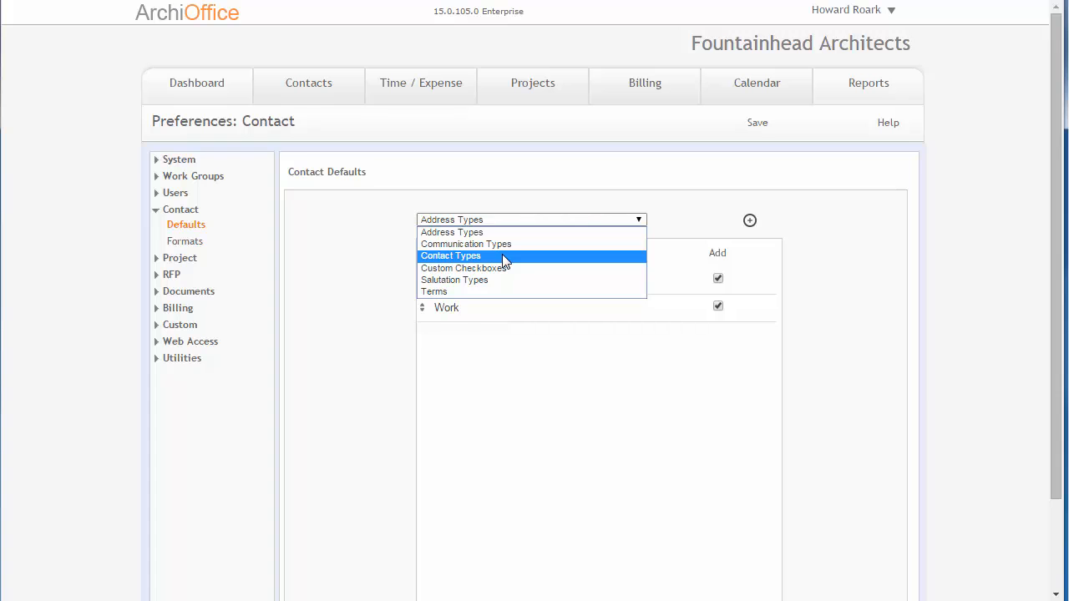
left_click(504, 259)
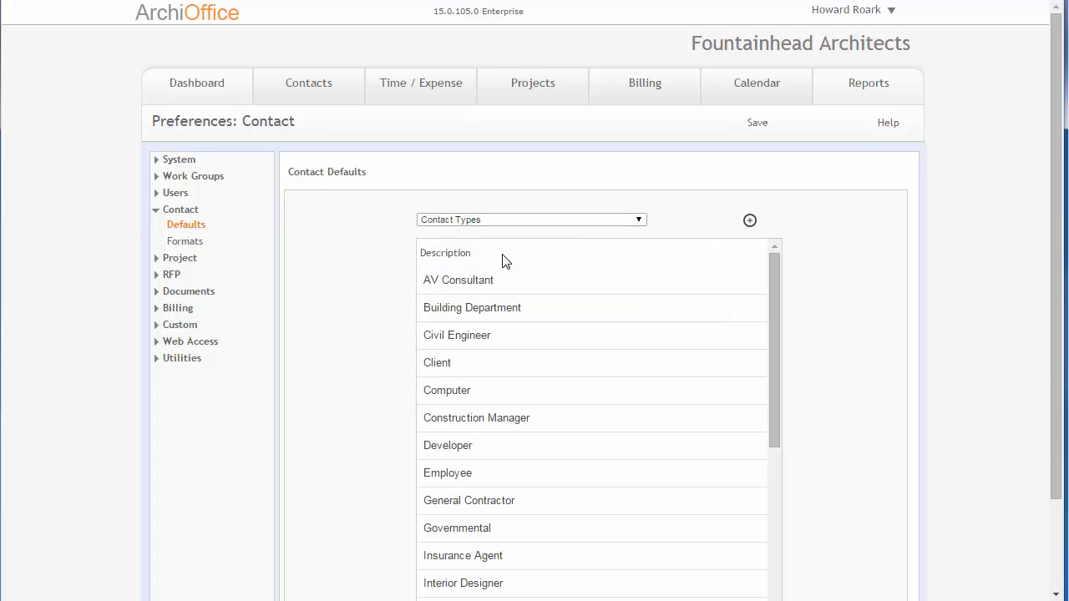
Step: Look through the full Contact Types list and display the Custom Checkboxes list in the contact defaults
scroll(501, 277, "down", 5)
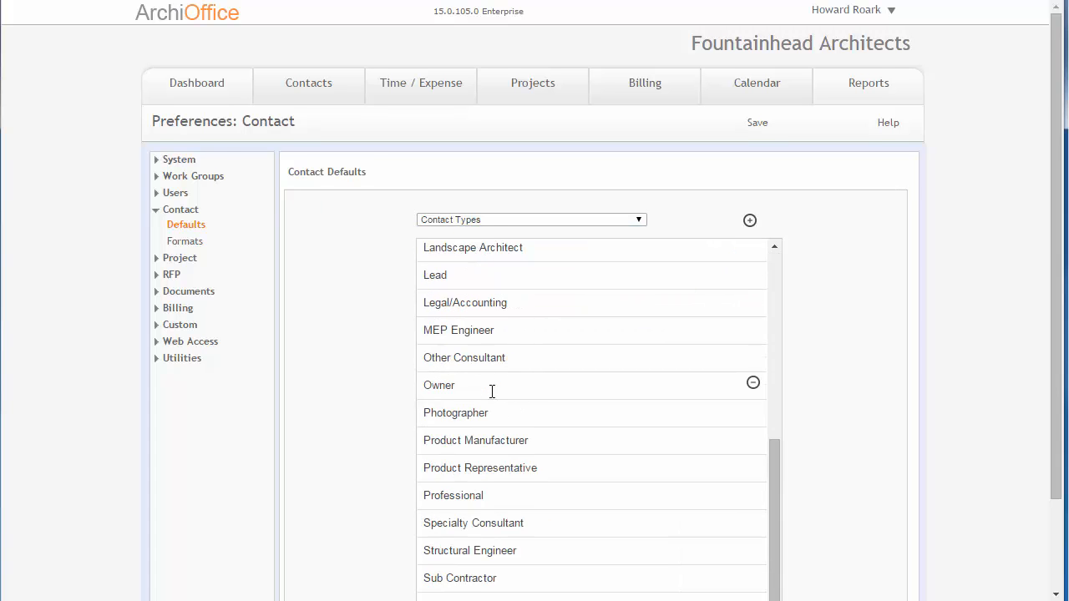
scroll(492, 393, "down", 3)
scroll(493, 387, "up", 5)
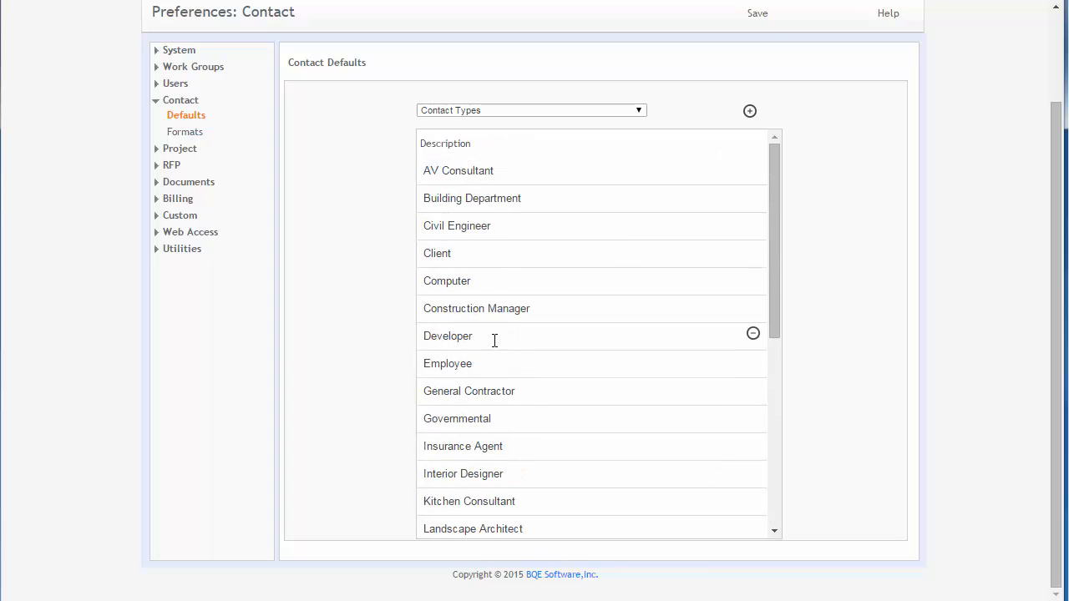
left_click(503, 113)
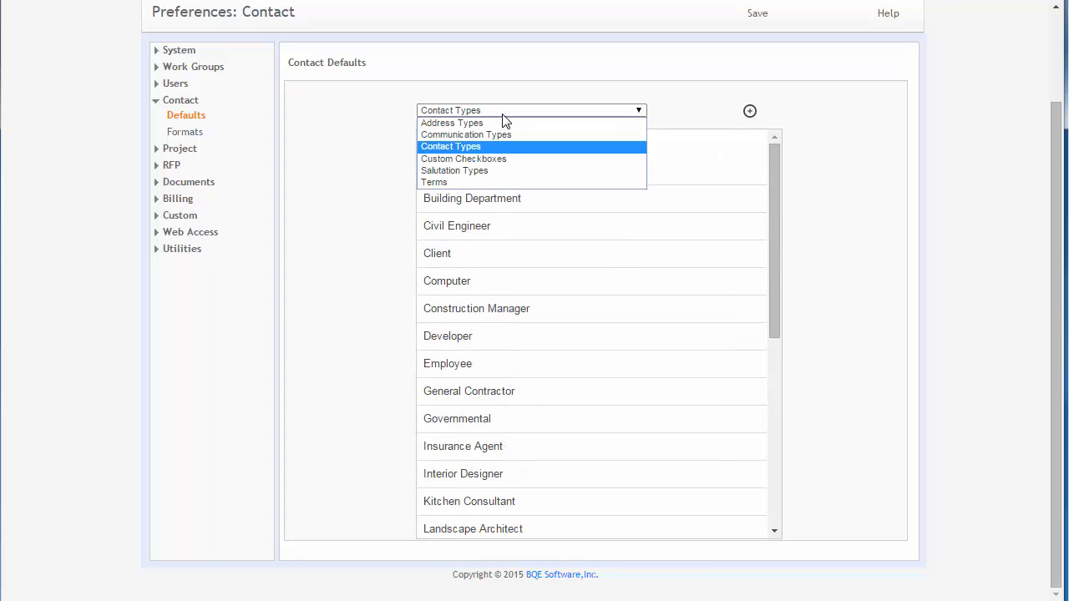
left_click(501, 159)
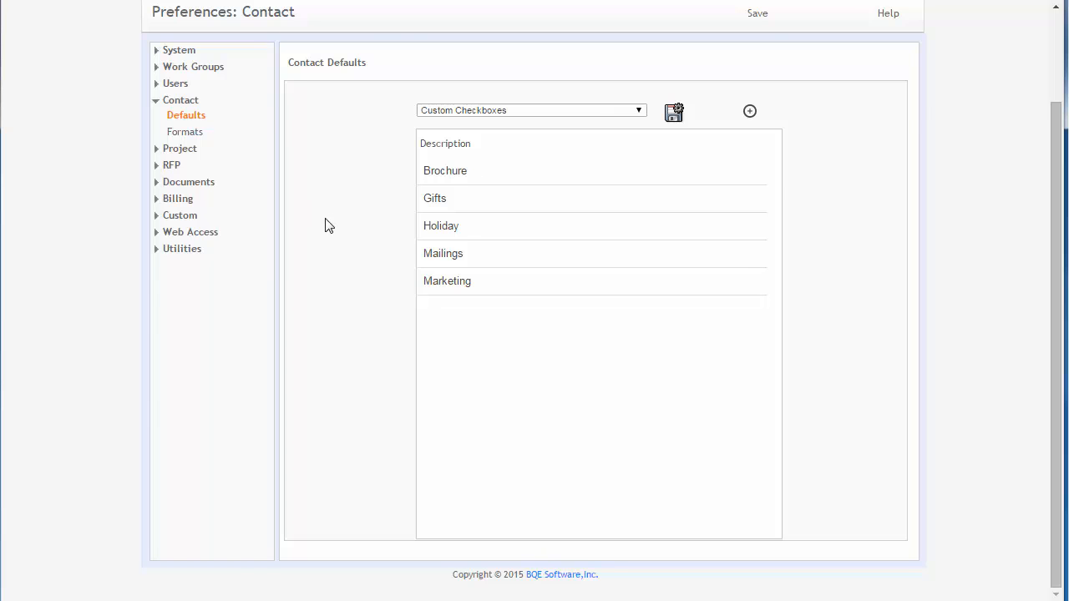
Step: Open the Akston Engineering contact's record and examine the groups offered under Assign Groups, comparing them with the Custom Checkboxes defaults
scroll(328, 226, "up", 3)
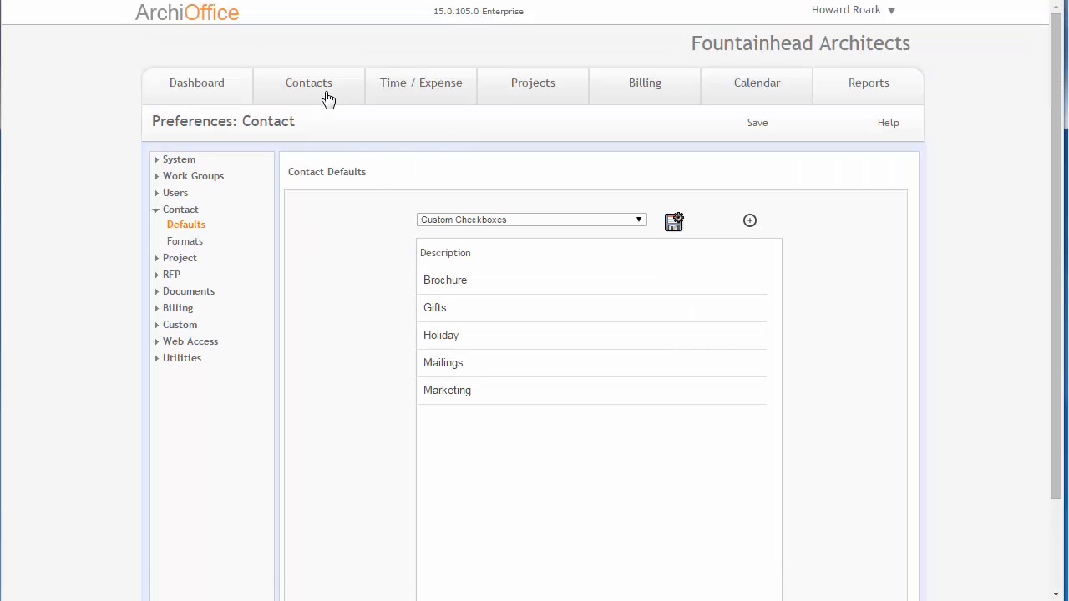
left_click(324, 92)
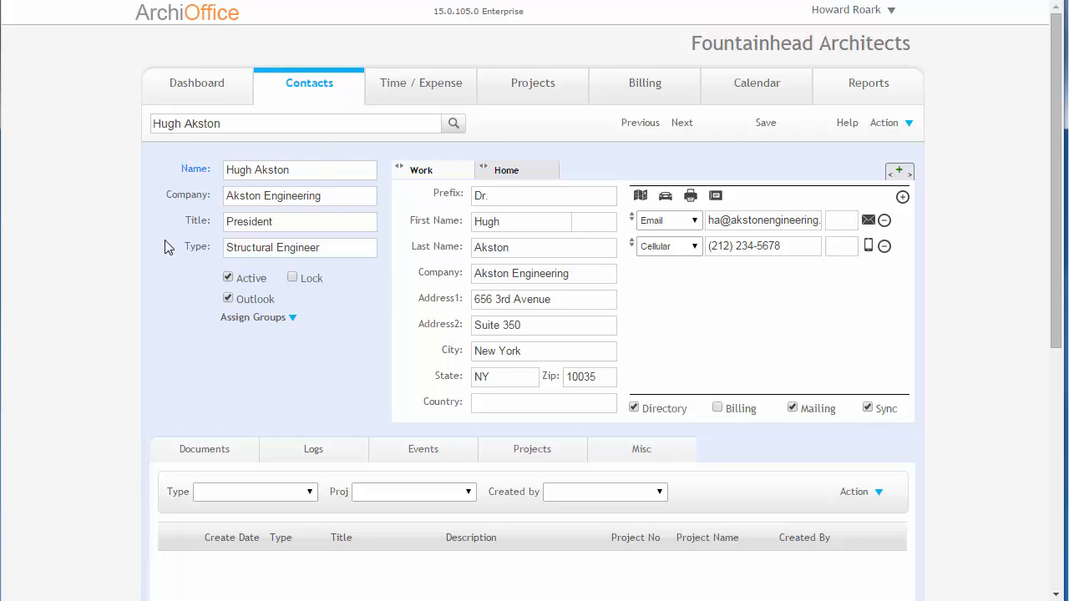
left_click(225, 318)
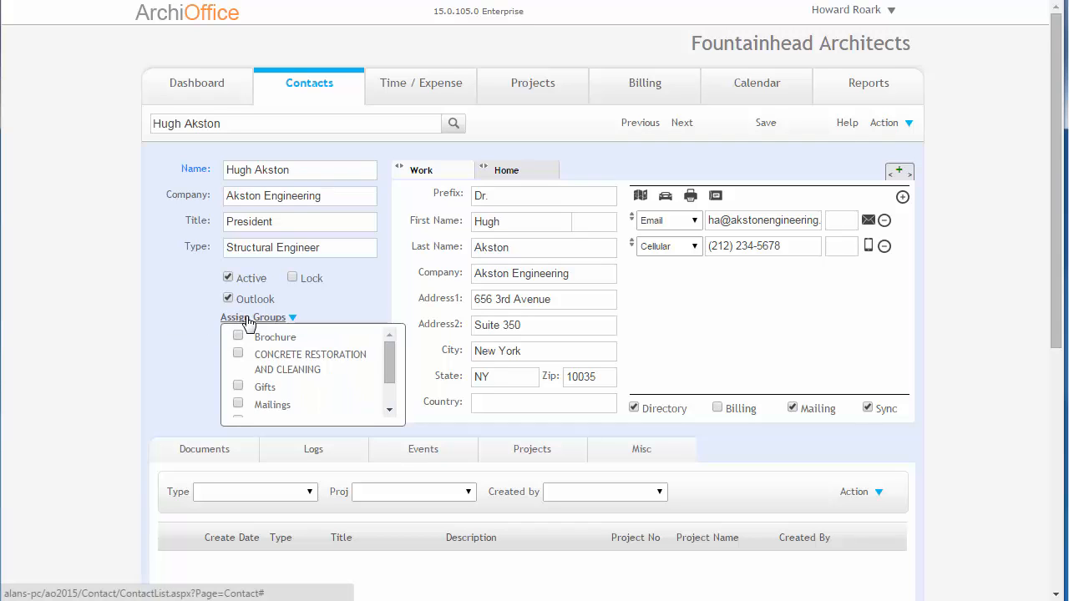
scroll(260, 351, "down", 3)
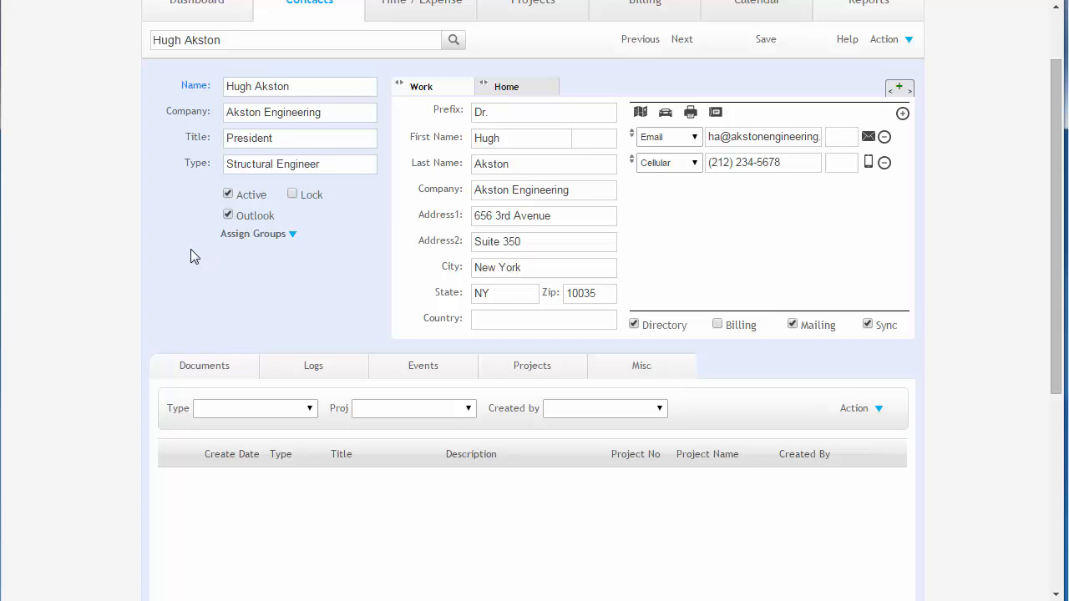
left_click(244, 234)
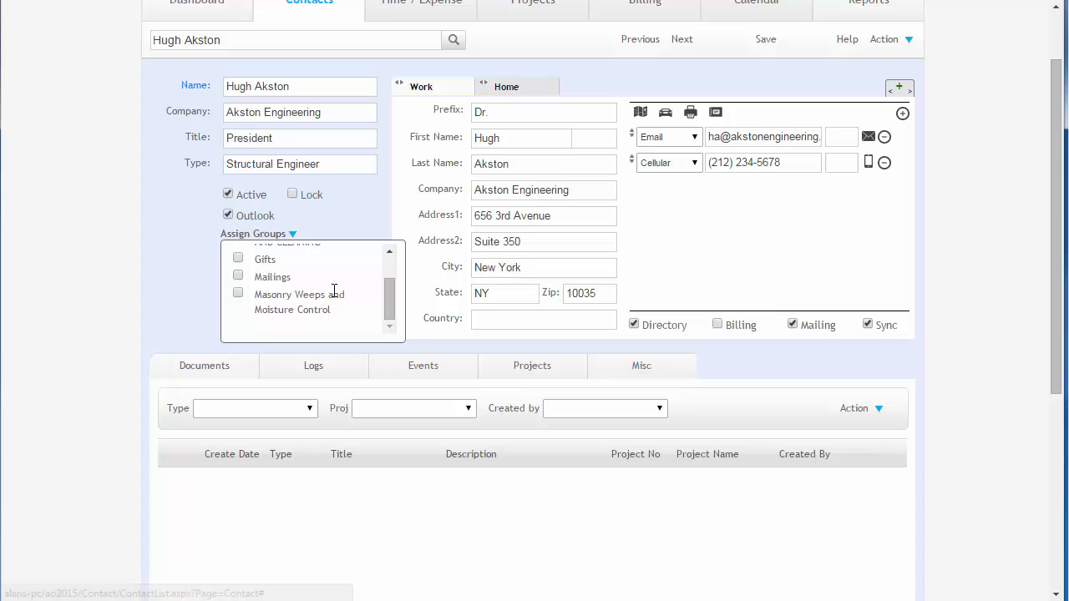
scroll(334, 291, "up", 1)
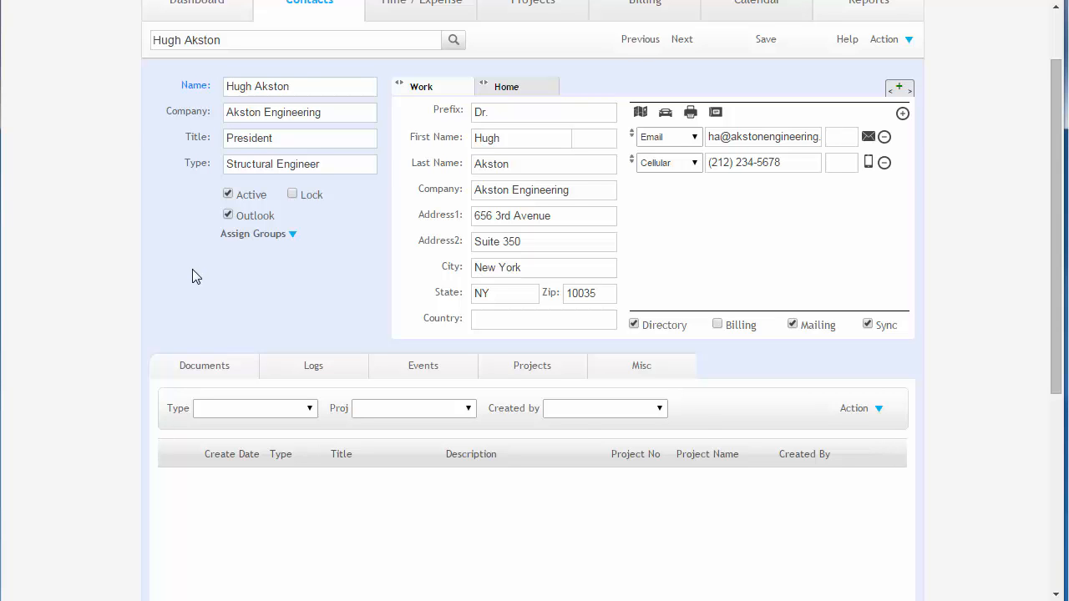
Step: Return to Preferences and view the Salutation Types and Terms lists in the contact defaults
scroll(182, 264, "up", 2)
left_click(851, 15)
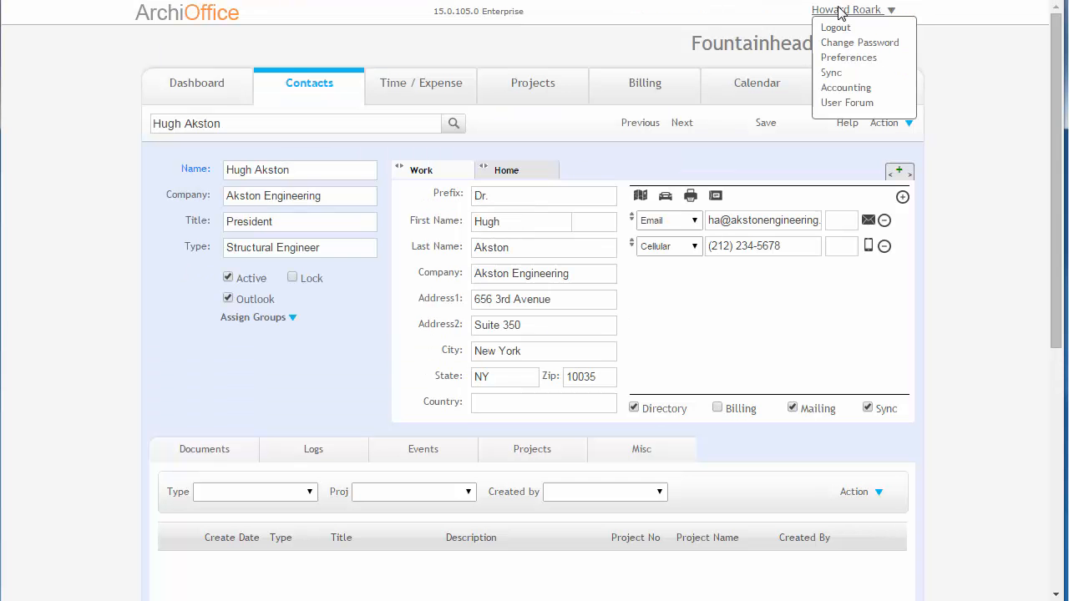
left_click(837, 60)
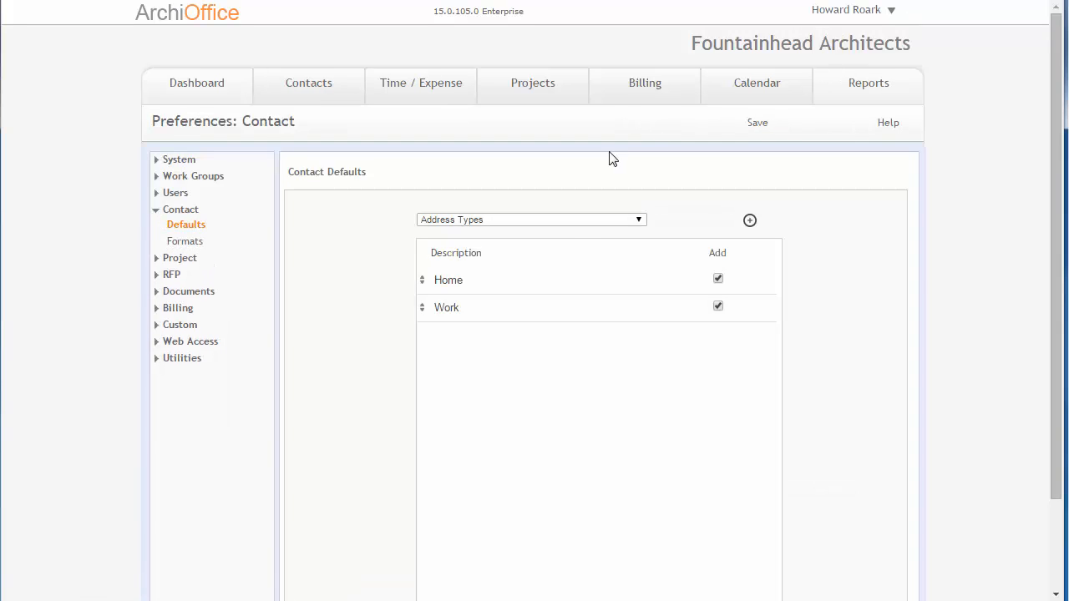
left_click(568, 222)
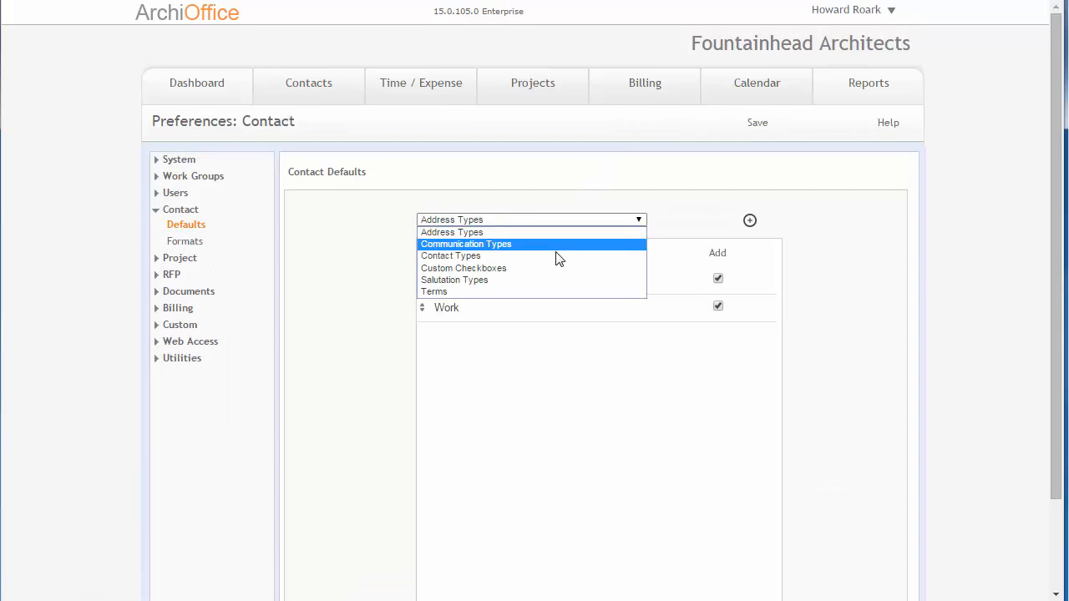
left_click(545, 281)
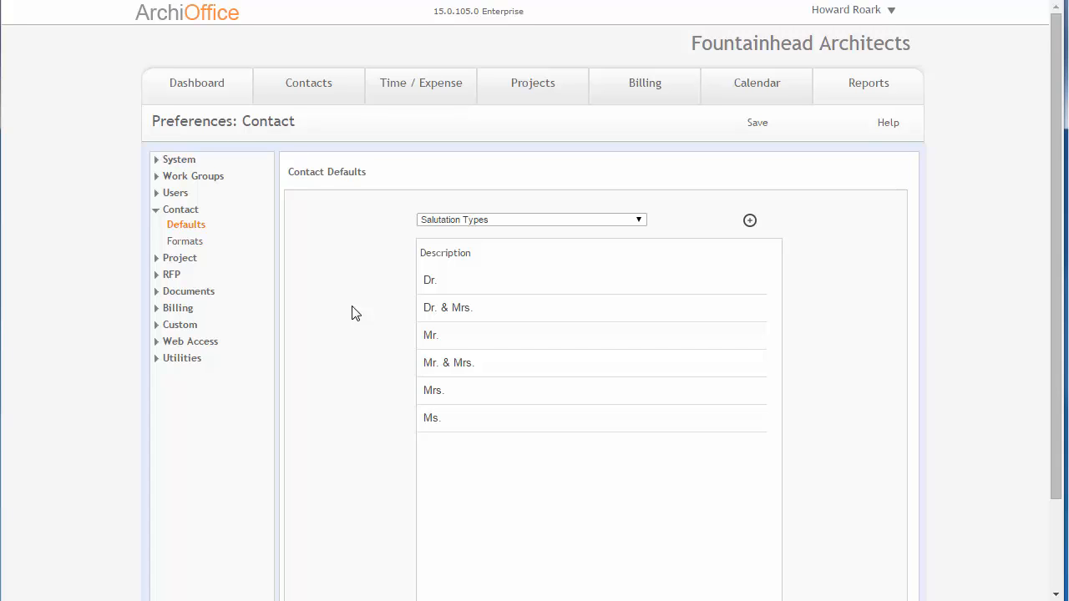
left_click(484, 220)
left_click(477, 292)
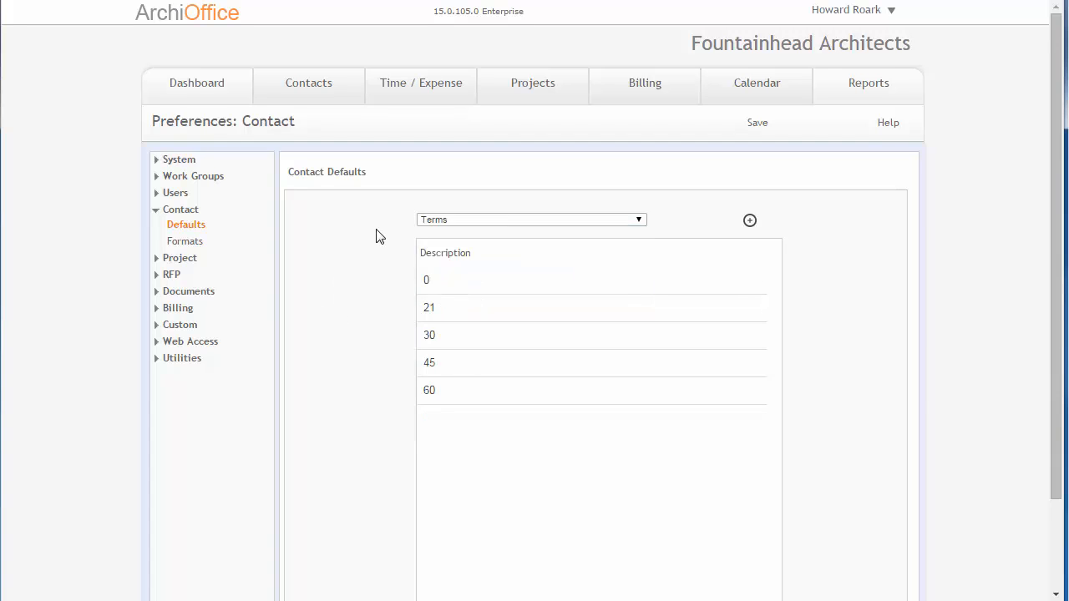
Step: Examine the Terms choices in the miscellaneous details of the Akston Engineering contact's record
left_click(316, 95)
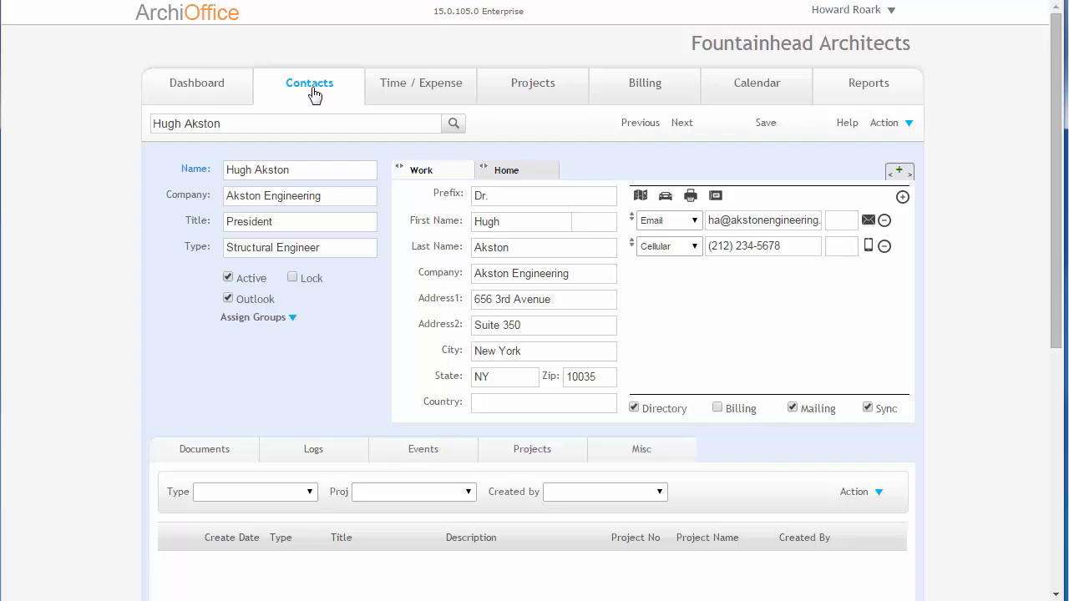
scroll(307, 97, "down", 1)
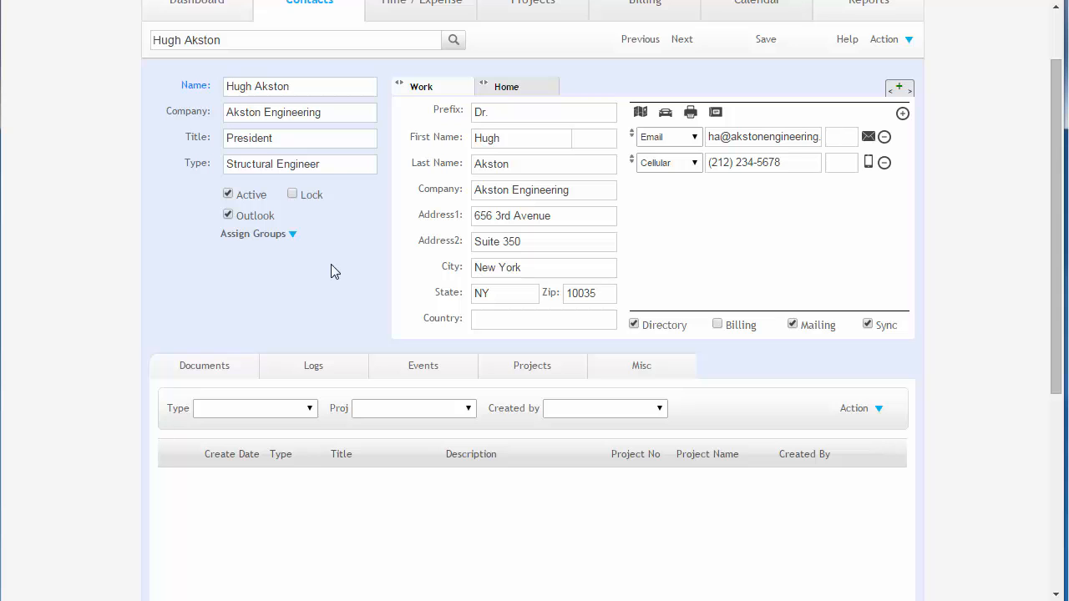
scroll(769, 365, "down", 1)
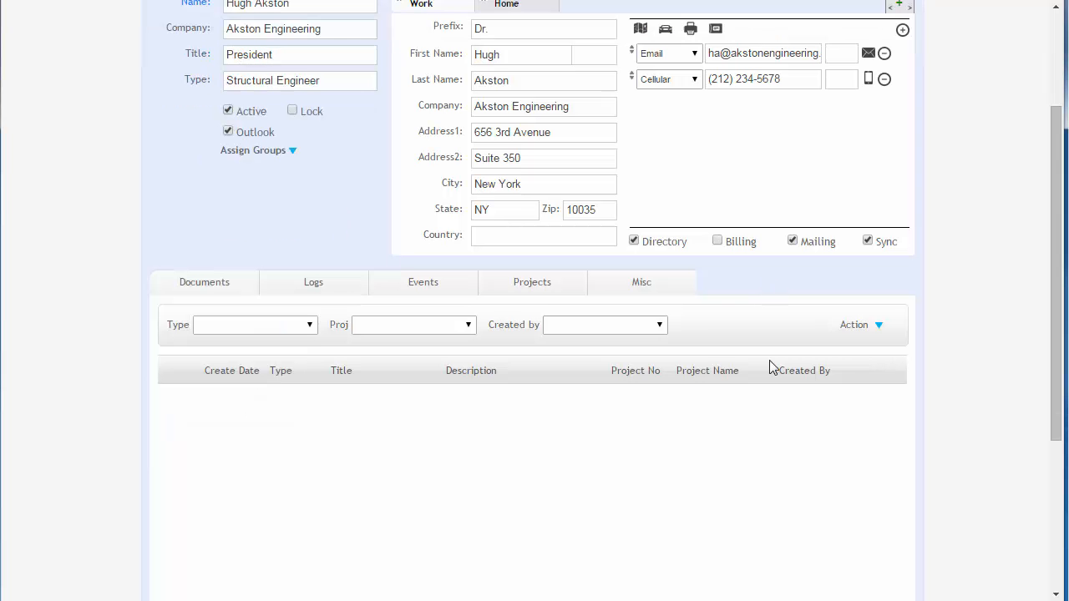
left_click(641, 284)
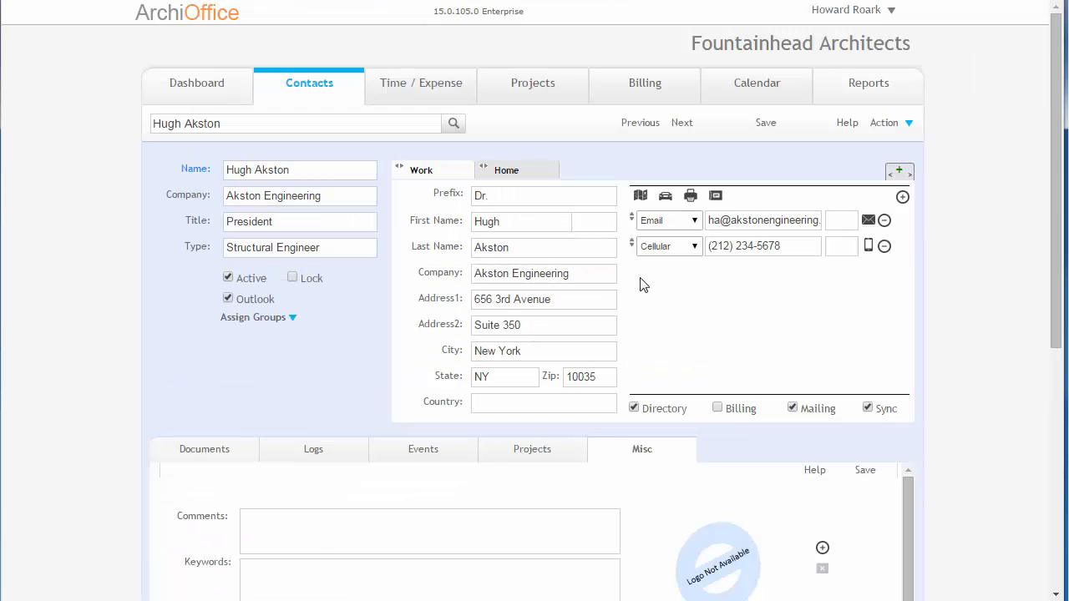
scroll(651, 288, "down", 2)
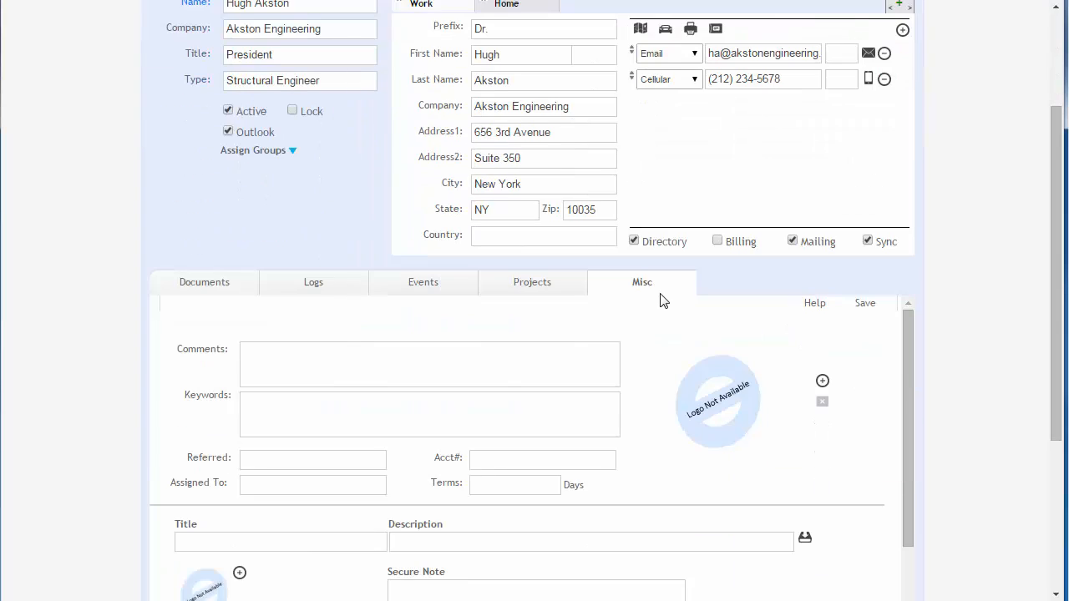
left_click(519, 483)
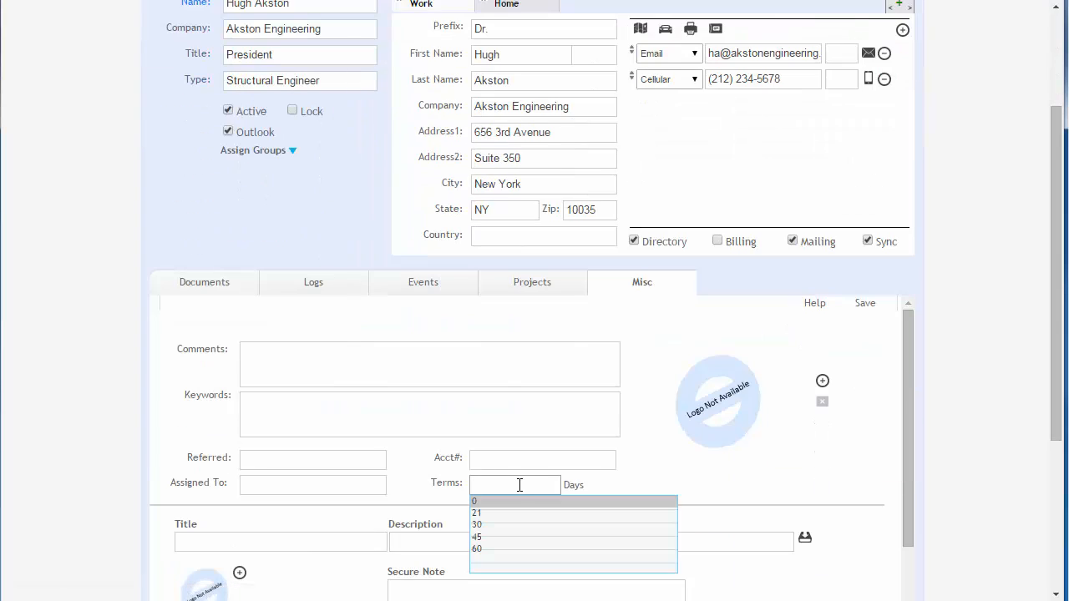
scroll(990, 419, "up", 2)
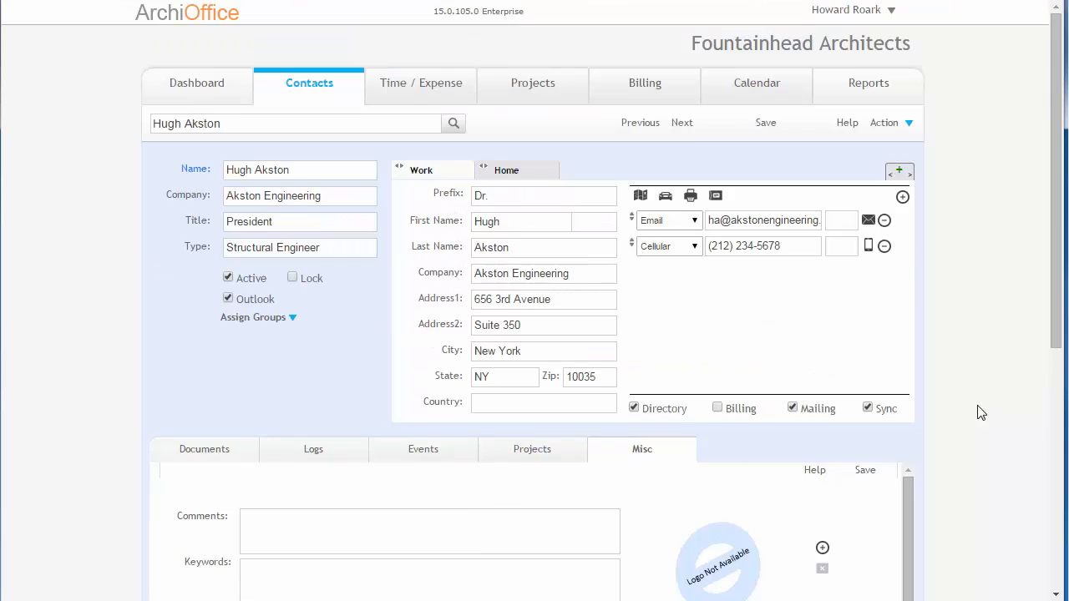
Step: View the Payment Term choices in the billing interest settings of the Bradford Lake House project, leaving the term unselected
left_click(528, 89)
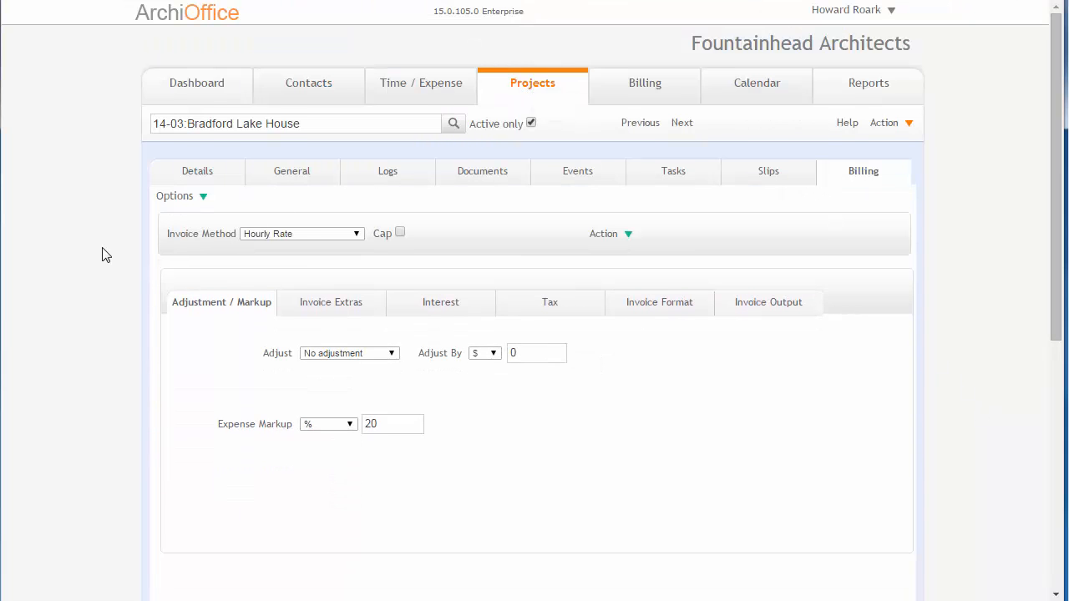
scroll(100, 253, "down", 1)
left_click(445, 221)
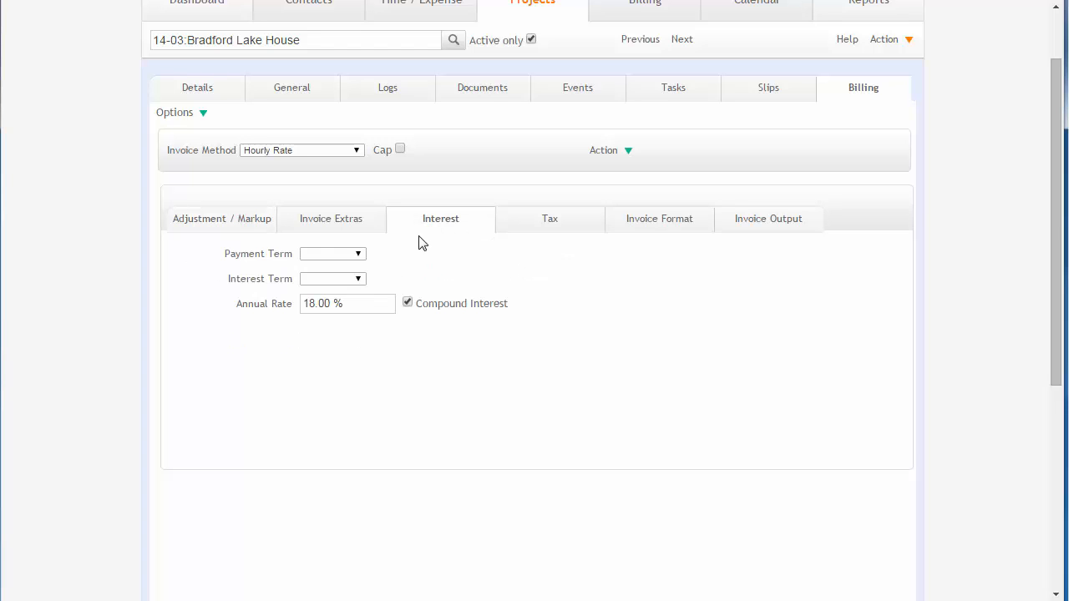
left_click(342, 255)
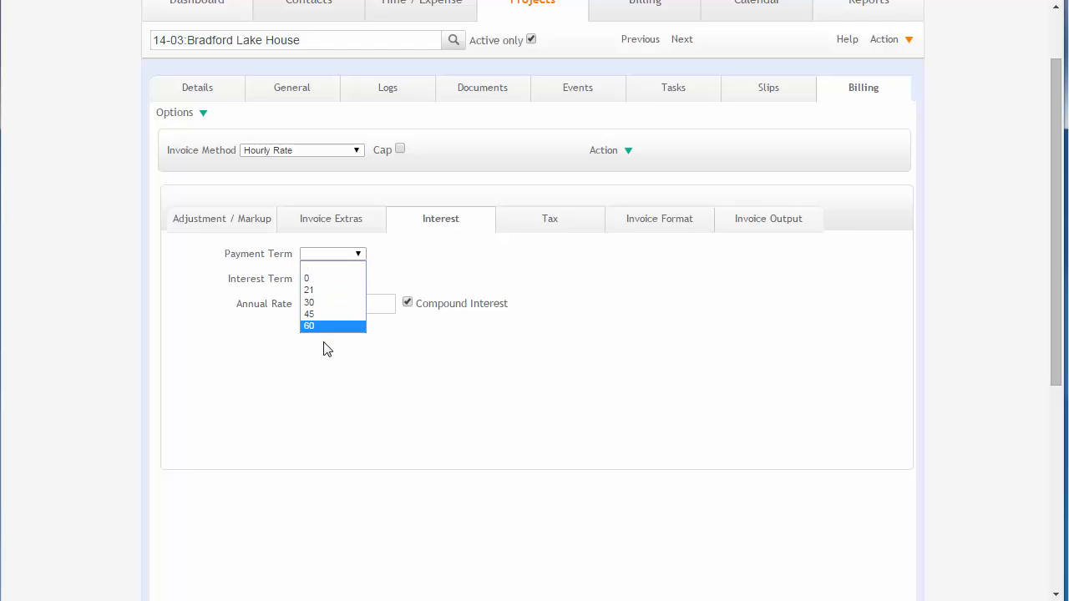
left_click(657, 316)
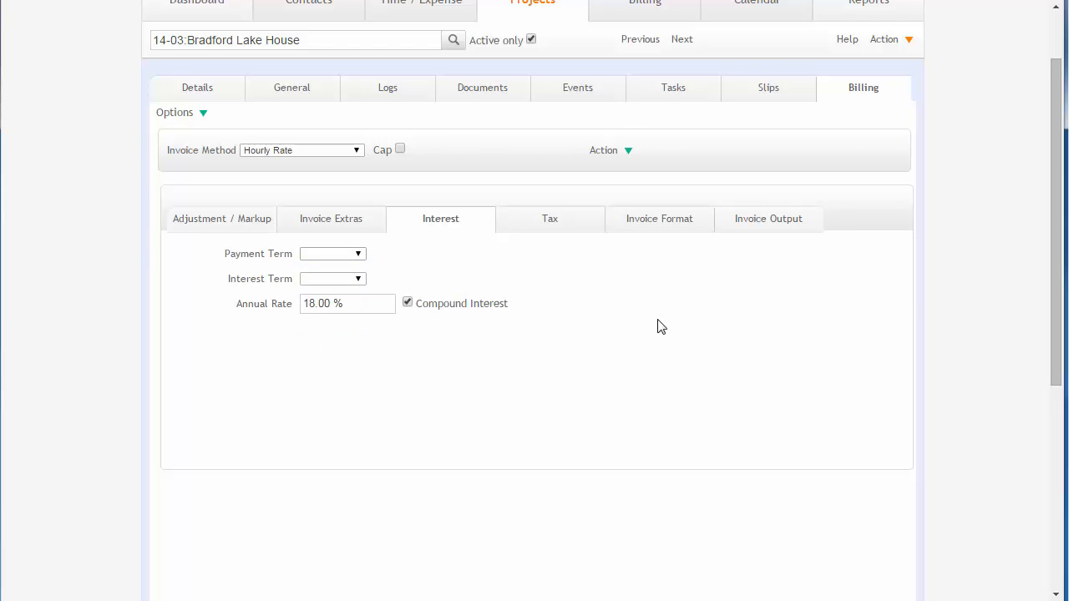
Step: Return to Preferences and display the Terms list in the contact defaults
scroll(657, 320, "up", 1)
left_click(841, 19)
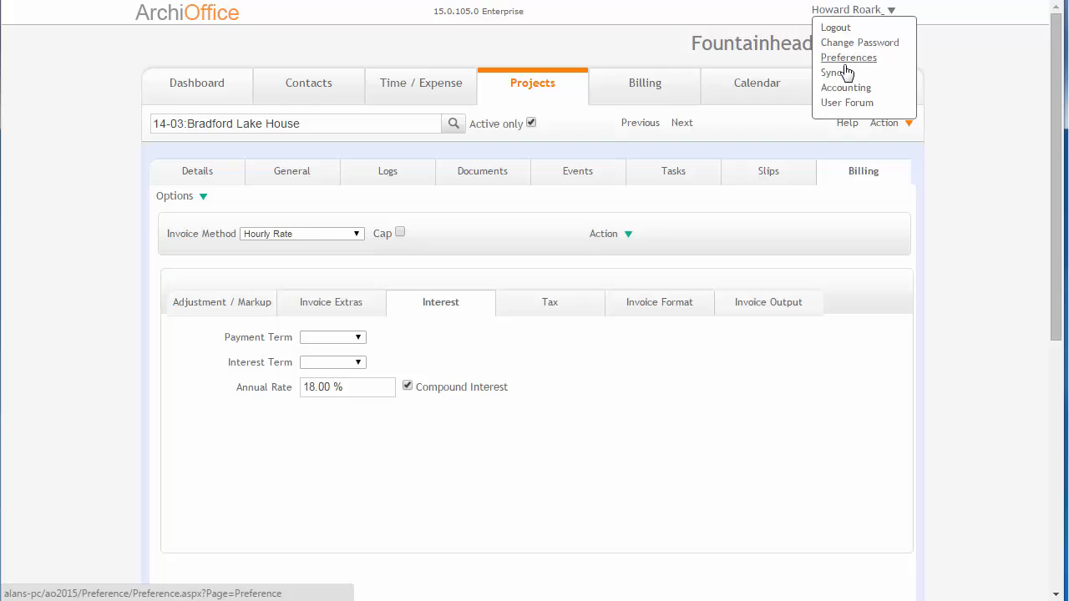
left_click(842, 57)
left_click(434, 220)
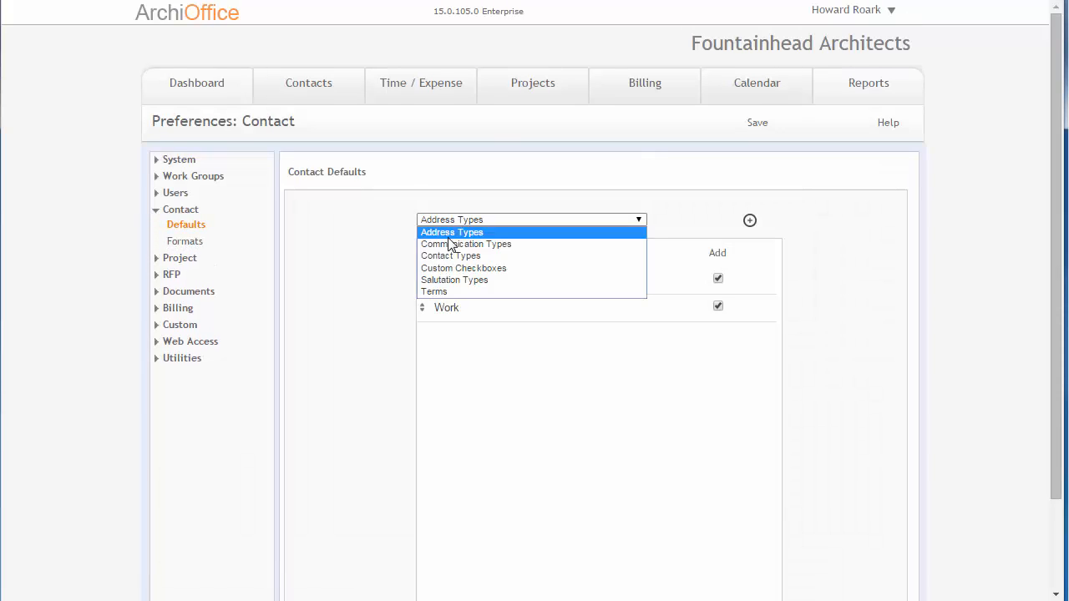
left_click(444, 294)
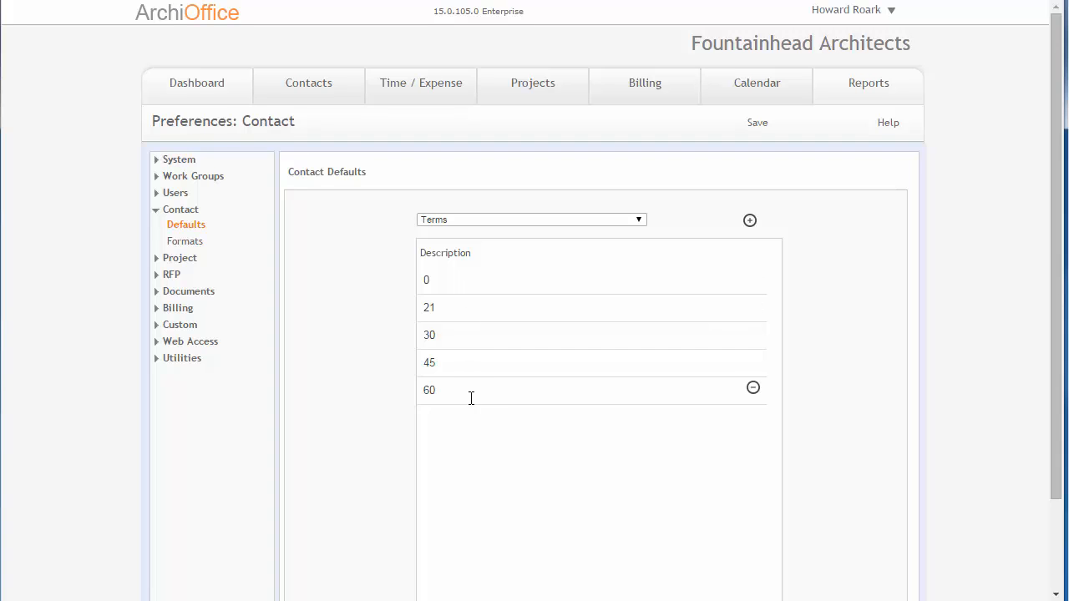
Step: View the contact name format in Preferences and compare it with the Contacts list, sorted by name from A to Z
left_click(186, 246)
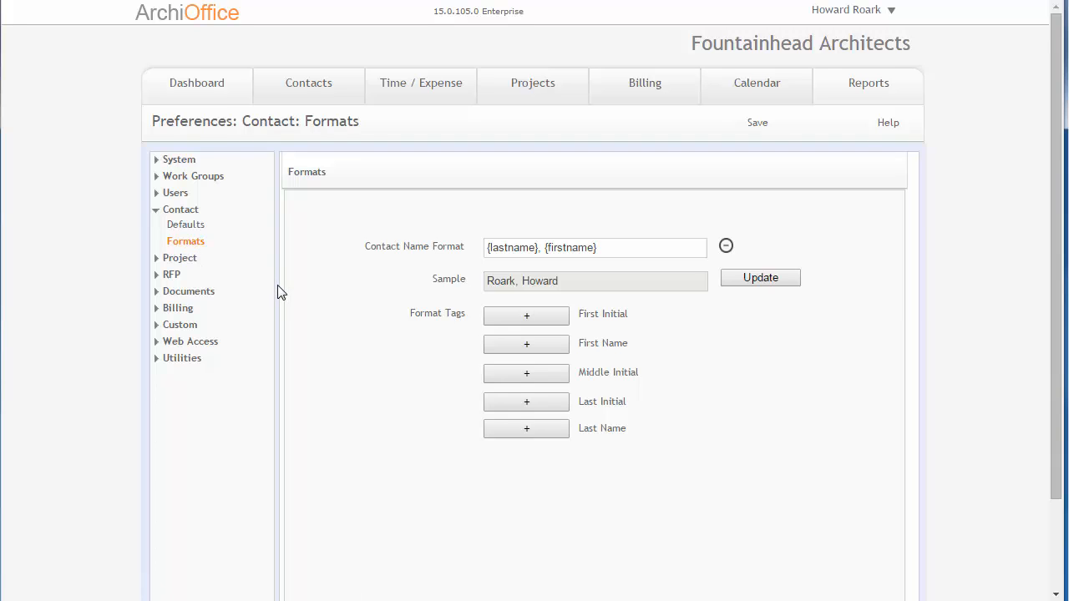
left_click(317, 83)
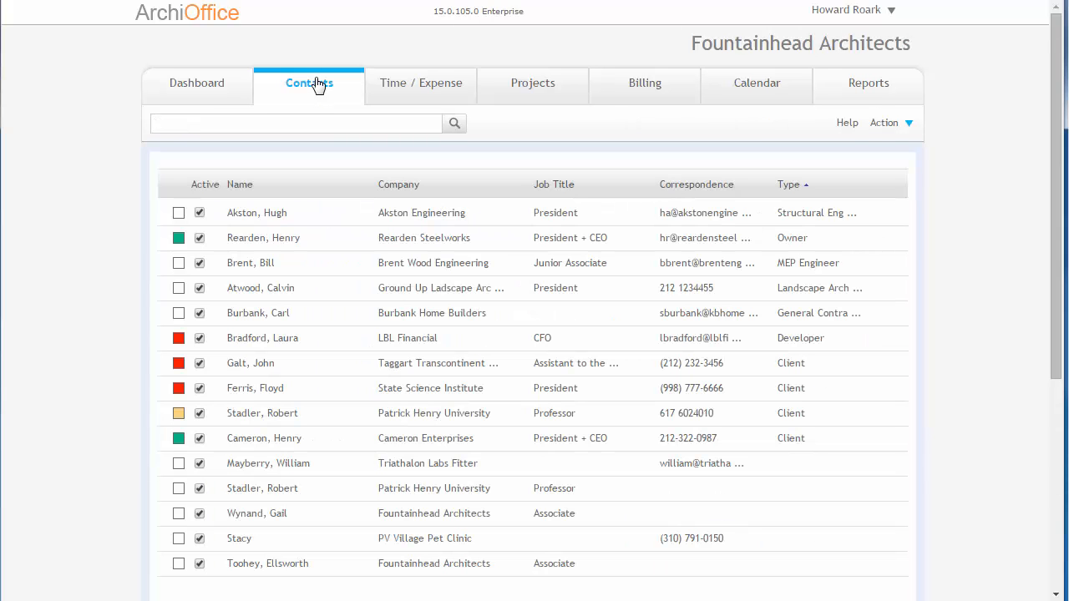
scroll(317, 84, "down", 1)
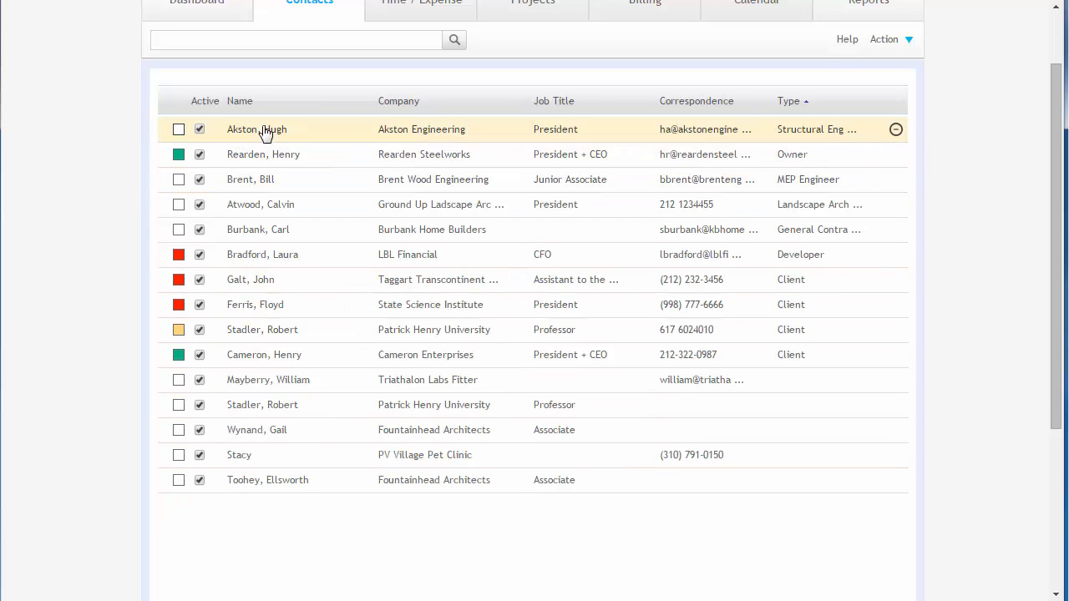
scroll(270, 146, "up", 1)
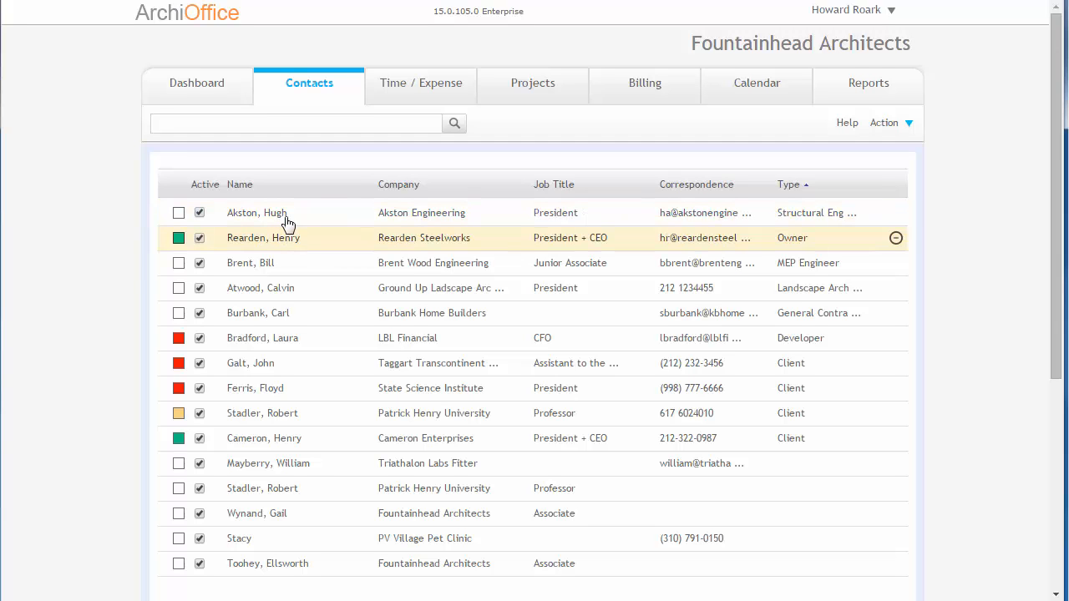
left_click(237, 190)
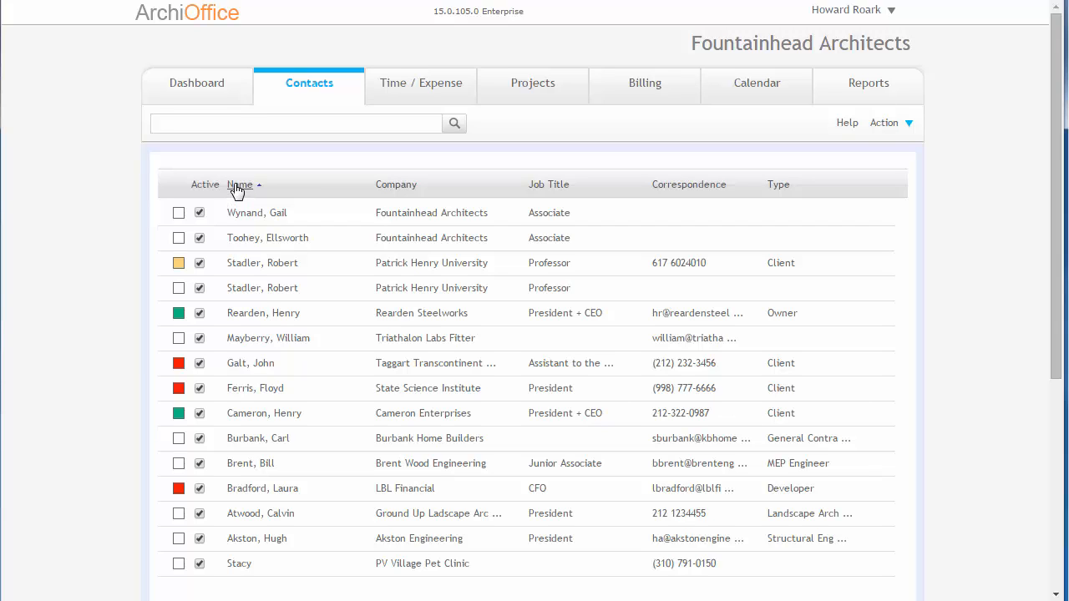
left_click(238, 185)
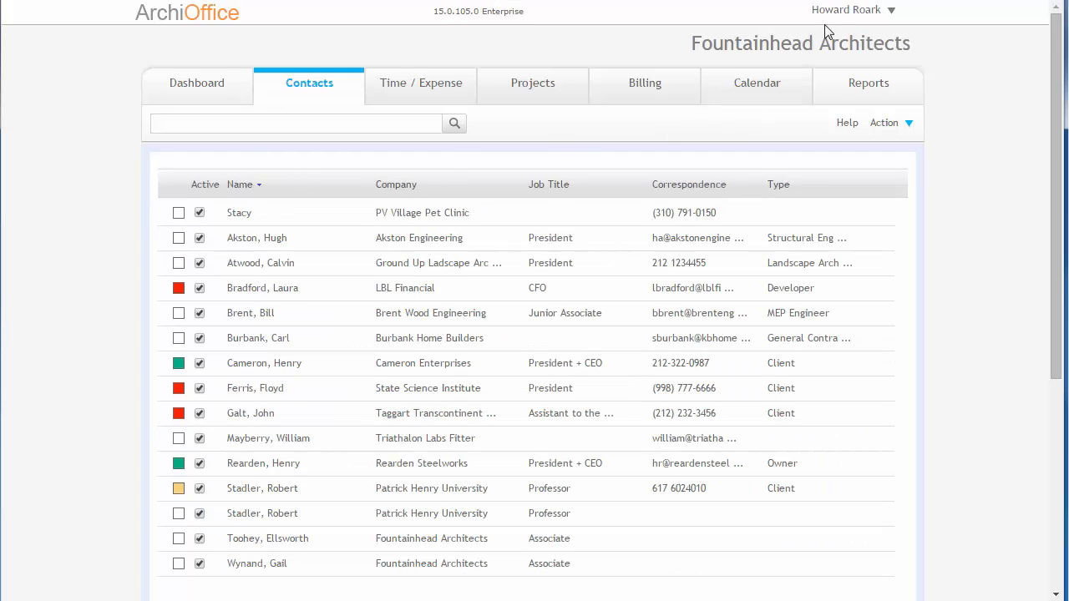
Step: Replace the contact name format in Preferences with the first name and last name tags, separated by a space
left_click(844, 10)
left_click(841, 60)
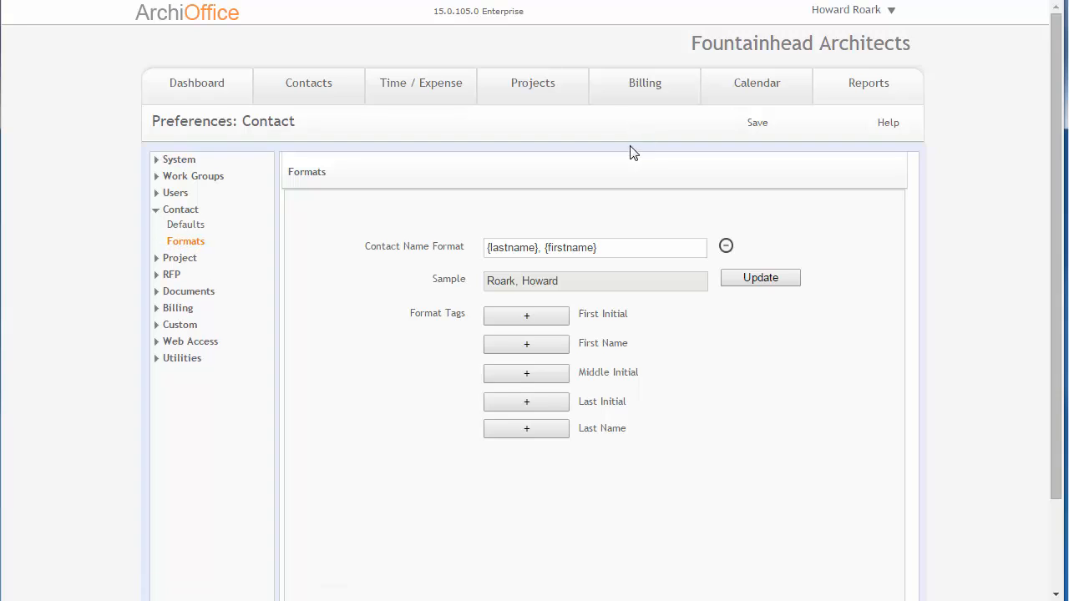
left_click(613, 248)
left_click_drag(613, 248, 446, 247)
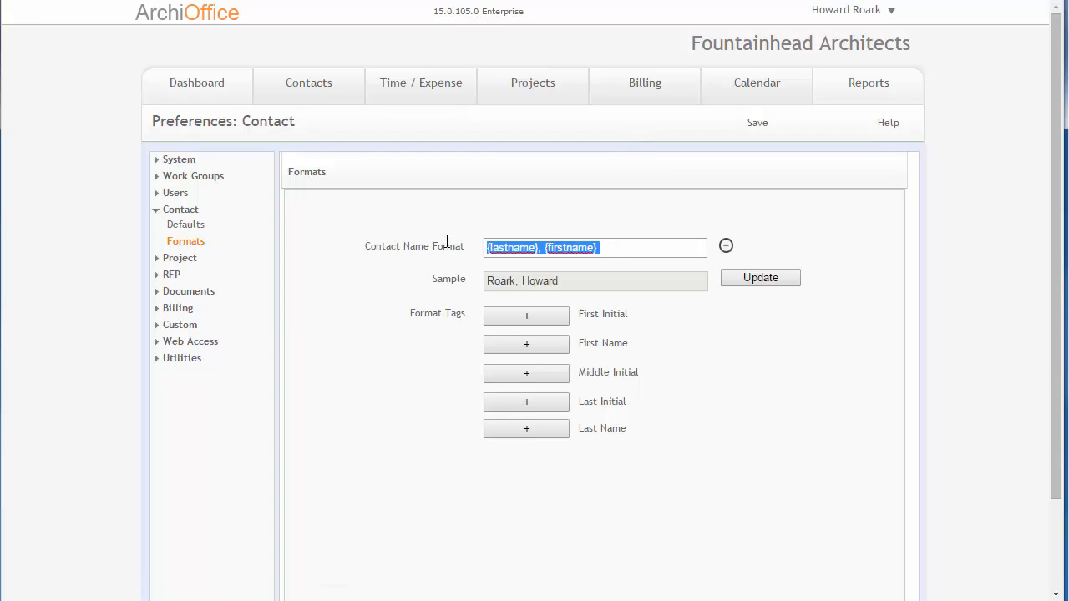
key("BackSpace")
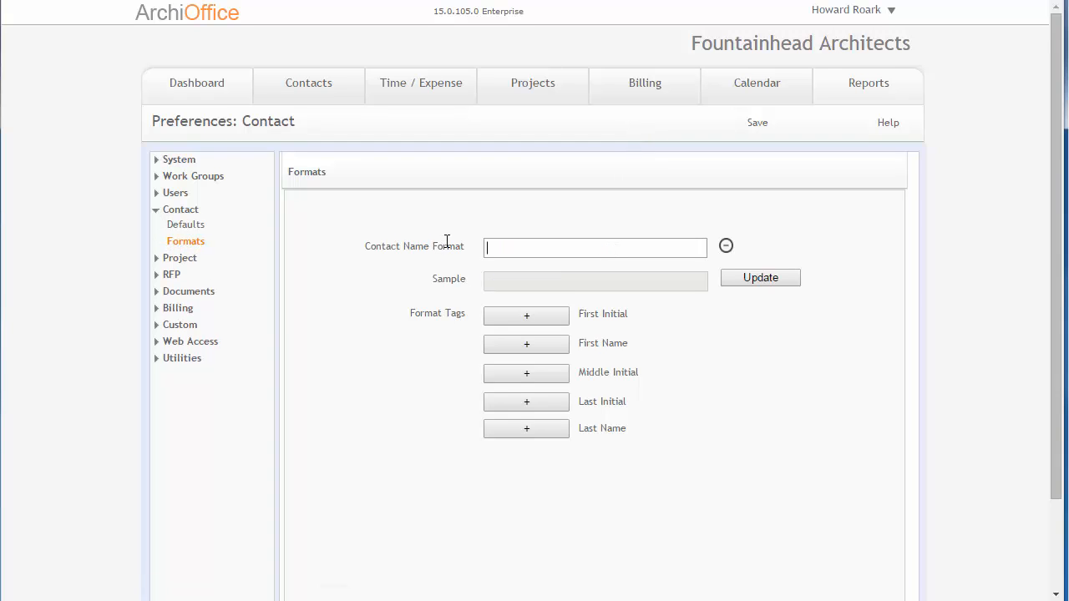
left_click(555, 345)
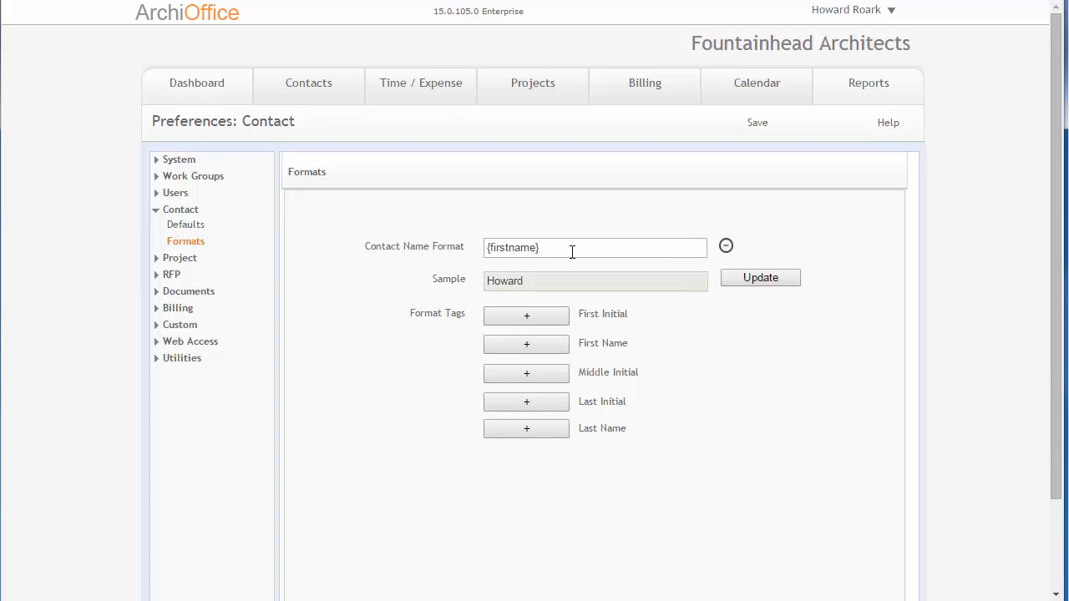
left_click(576, 246)
left_click(533, 431)
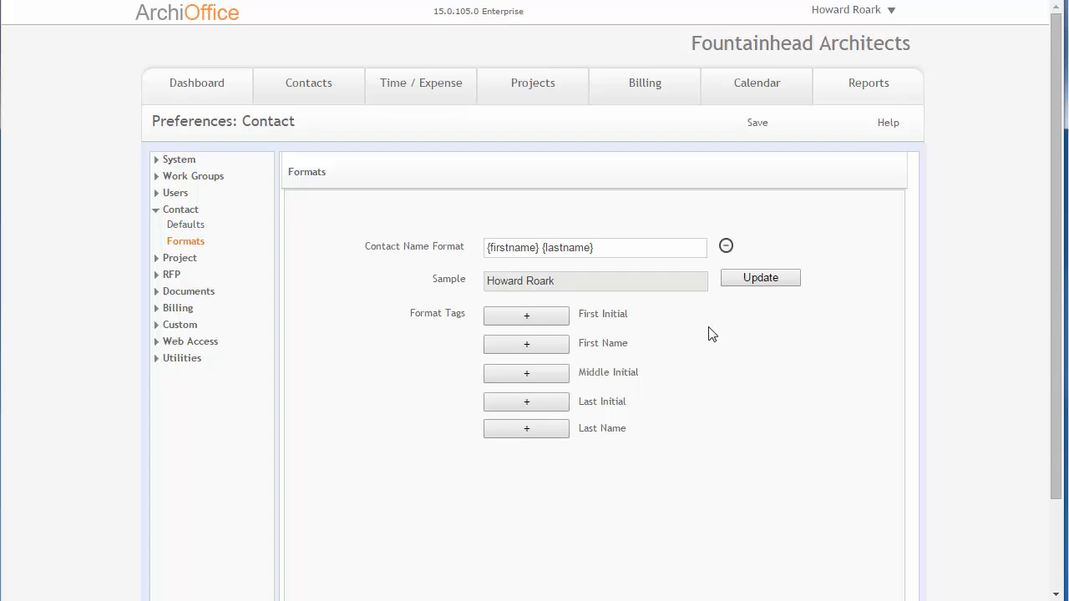
Step: Check the sample name, save the contact name format, and apply it to all display contact names in the system
left_click(564, 281)
left_click_drag(559, 280, 490, 284)
left_click(596, 289)
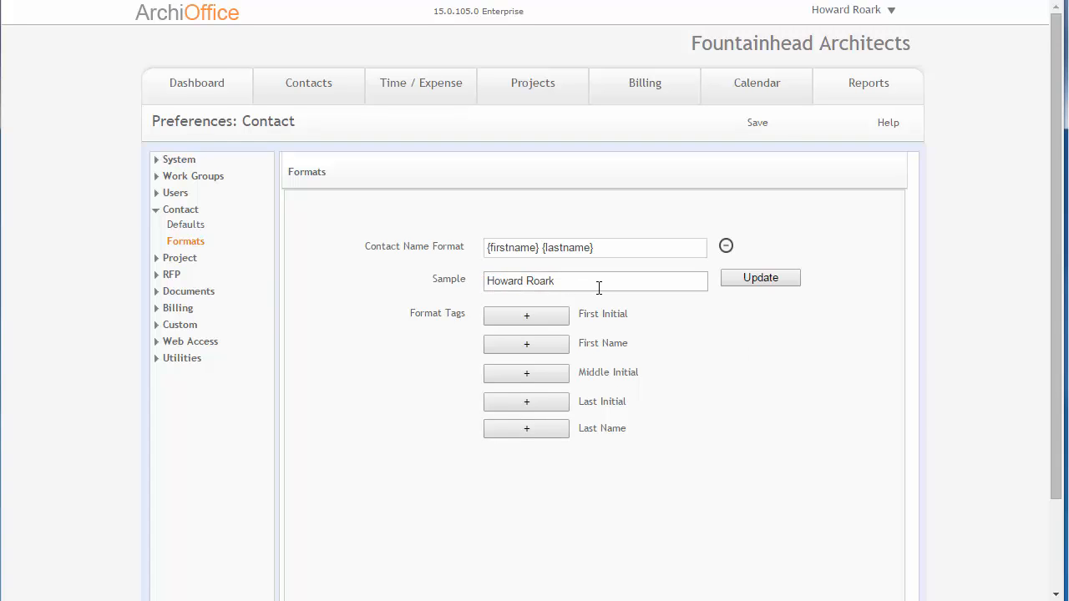
left_click(757, 125)
left_click(760, 278)
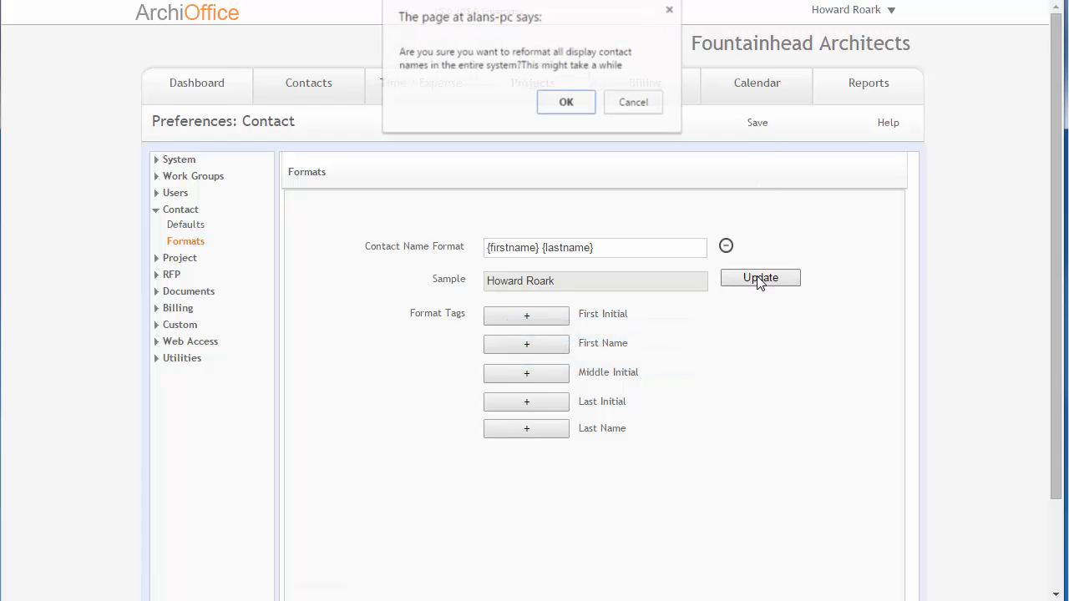
left_click(575, 104)
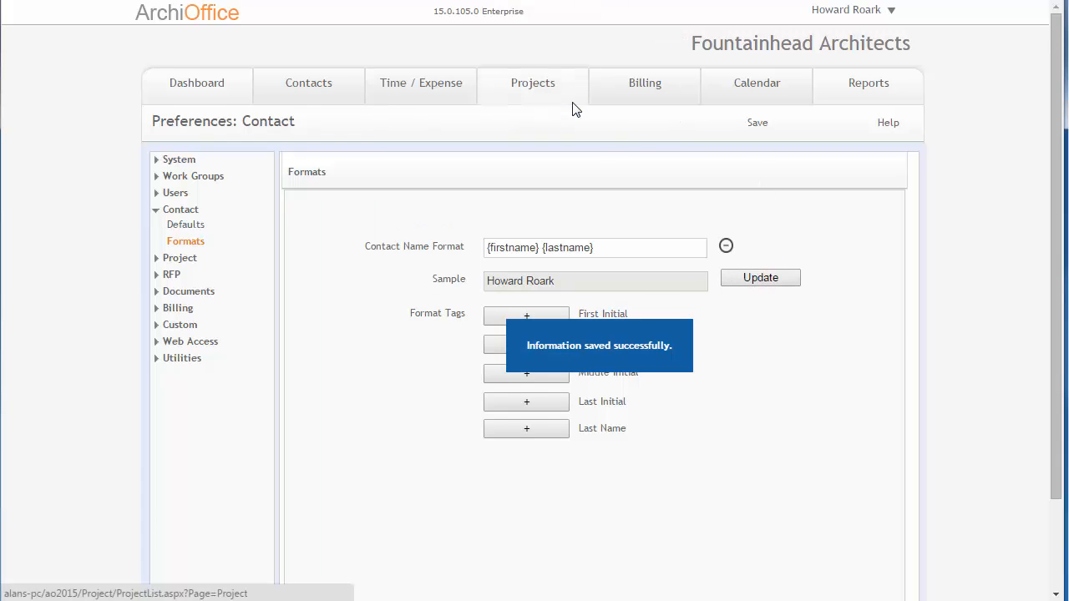
Step: Review how names are displayed in the Contacts list, and return to the contact formats in Preferences
left_click(308, 86)
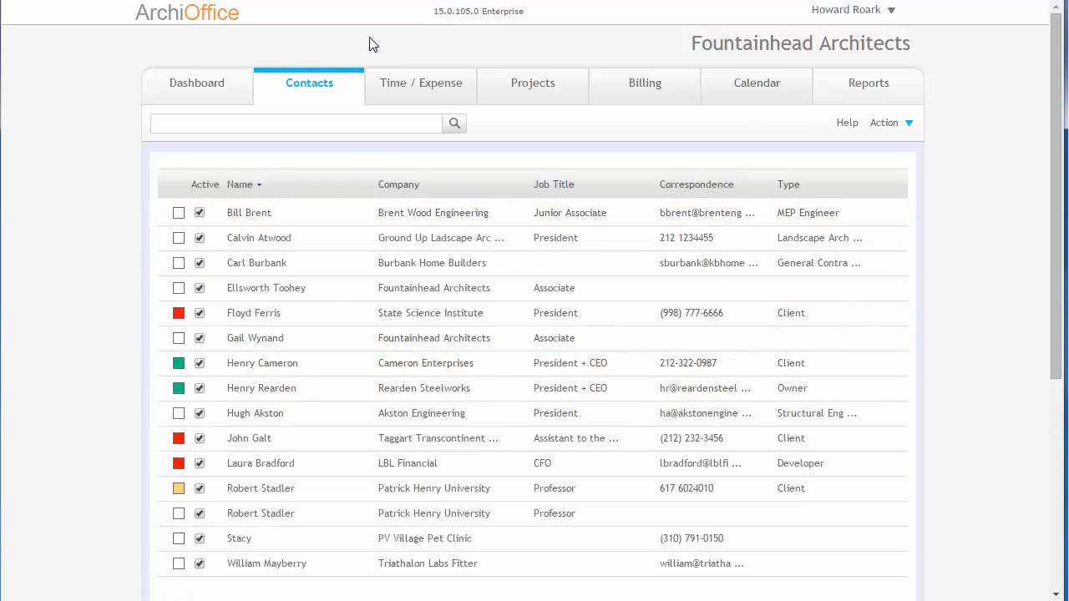
left_click(830, 12)
left_click(835, 58)
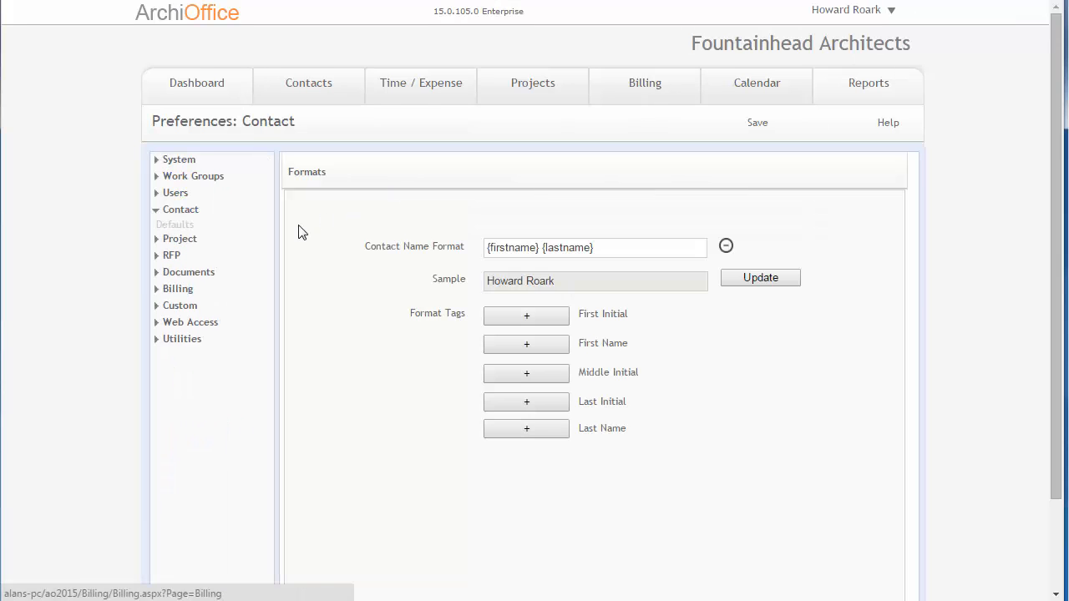